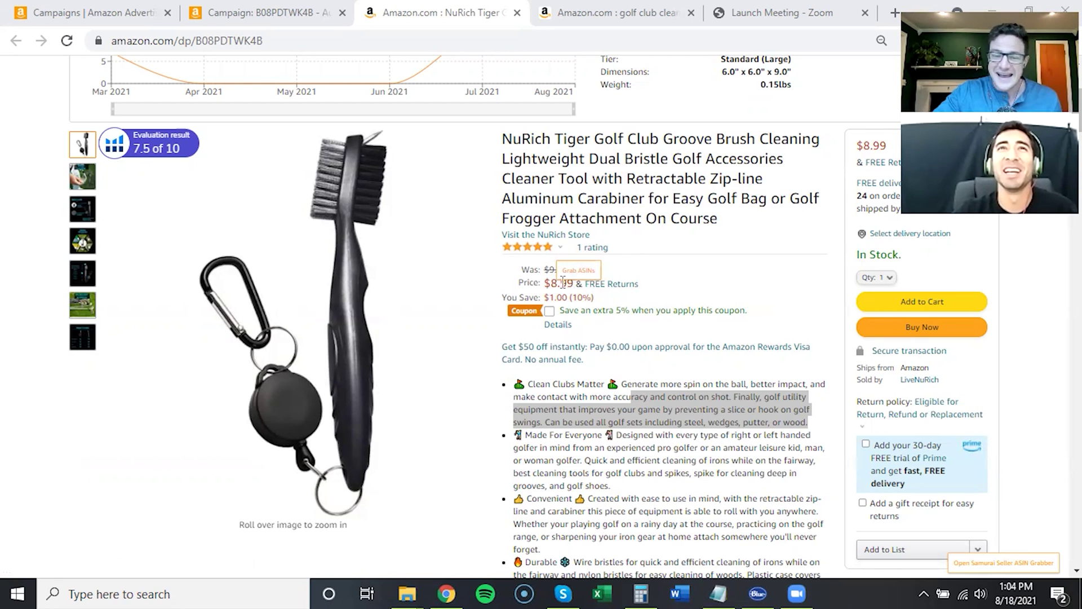
# Highlight the $8.99 price on the NuRich Tiger brush listing, then clear the highlight
pyautogui.moveTo(545, 285); pyautogui.dragTo(572, 288)
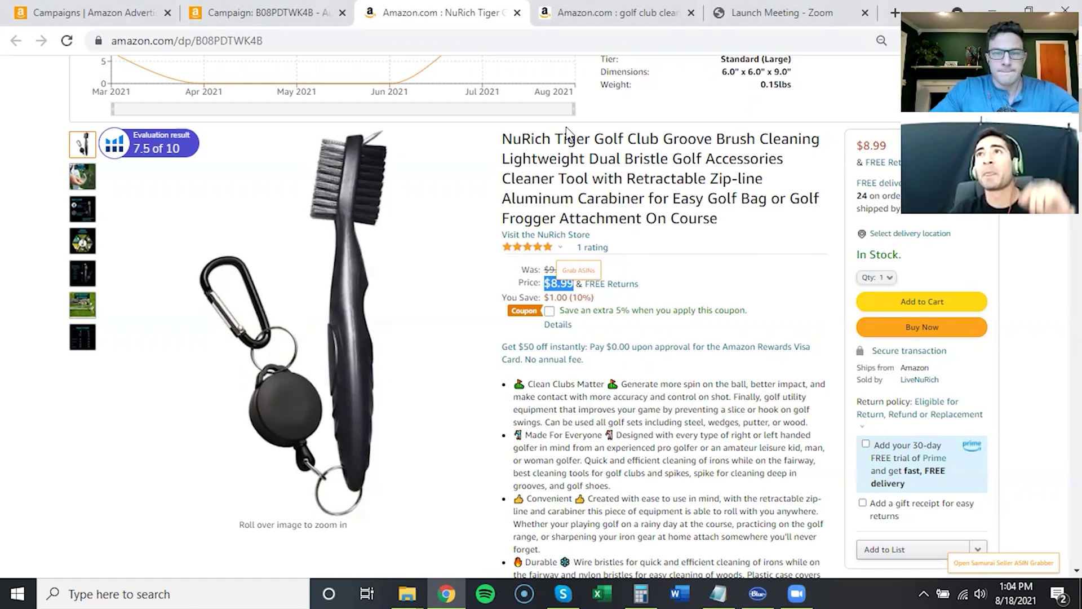
pyautogui.scroll(-1, 727, 198)
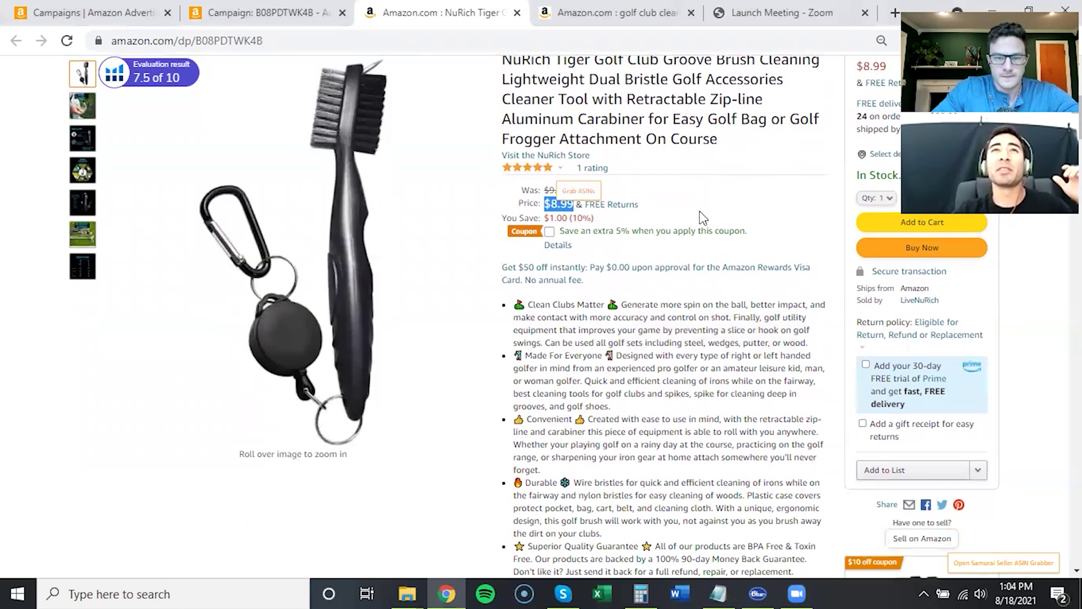
pyautogui.click(787, 159)
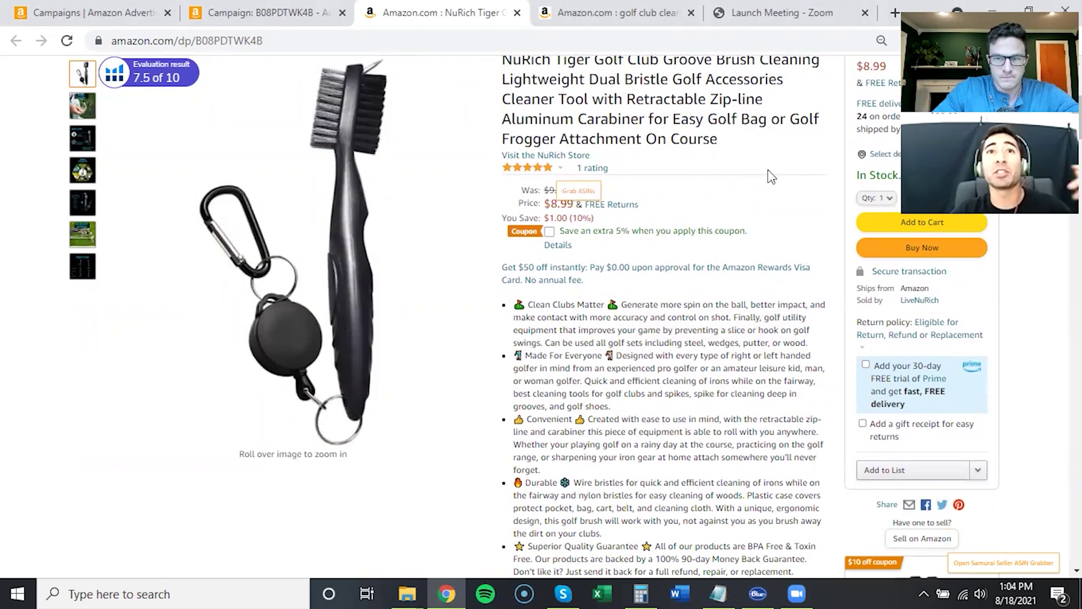
pyautogui.scroll(1, 771, 176)
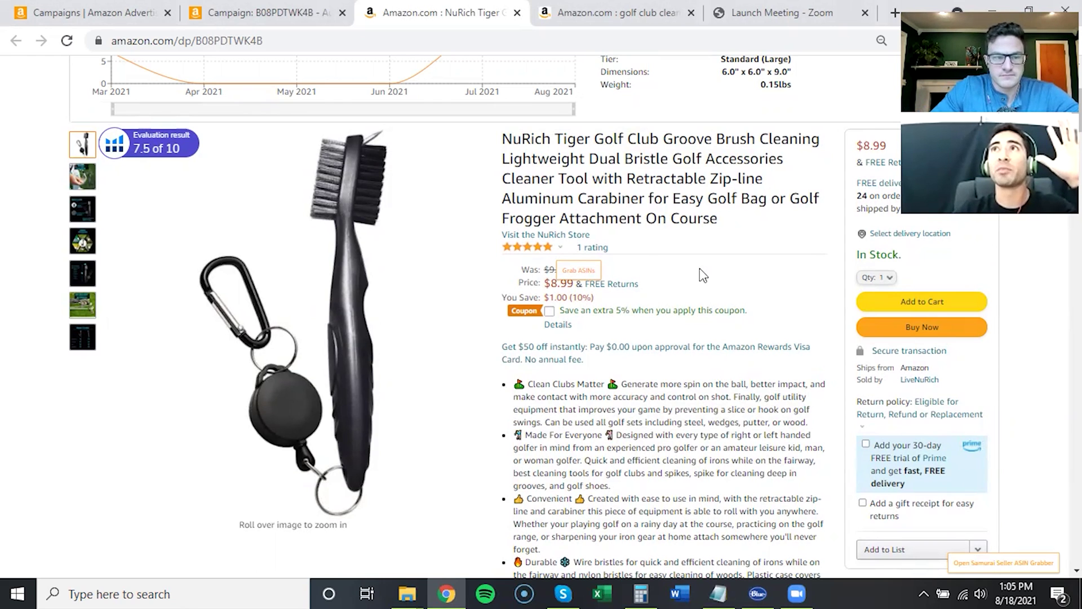
# View each gallery image: Improve Your Game, Groove Cleaner, Increase Performance, Dimensions, bad weather, Product Features
pyautogui.click(77, 180)
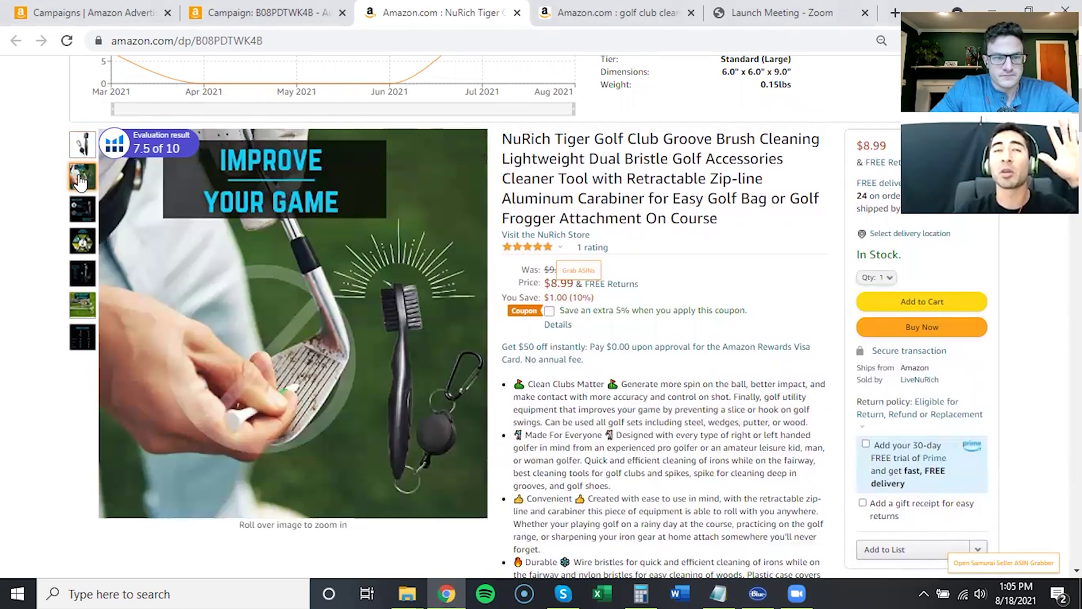
pyautogui.click(79, 210)
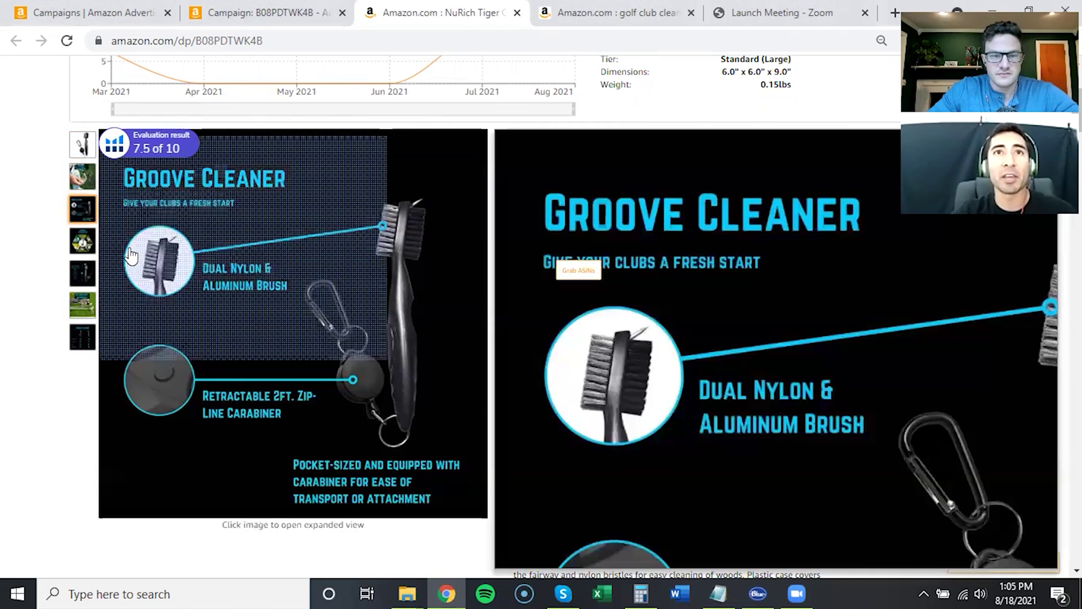
pyautogui.click(80, 244)
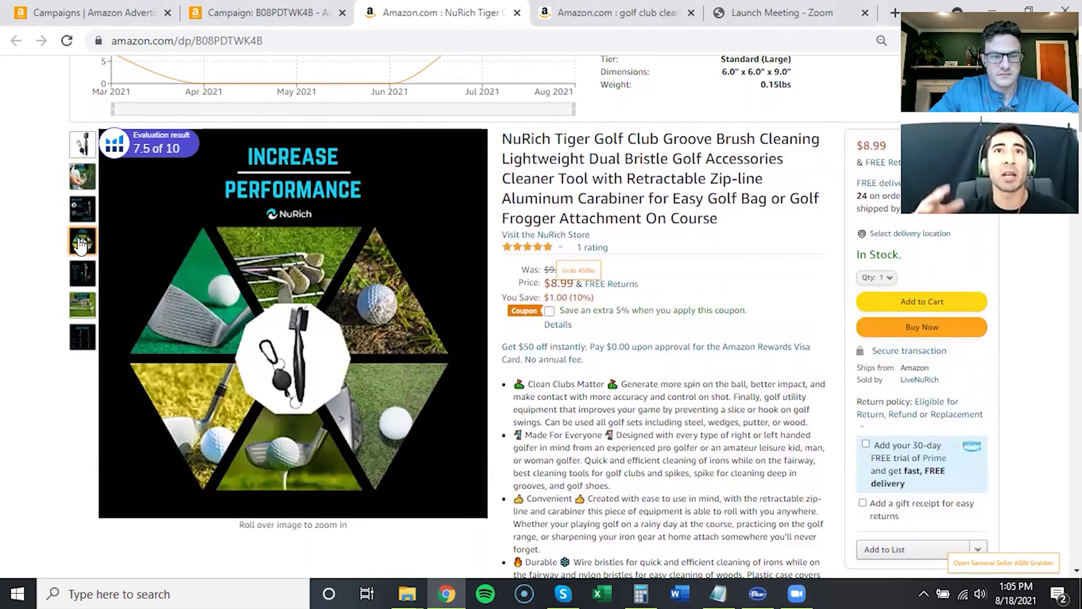
pyautogui.click(84, 275)
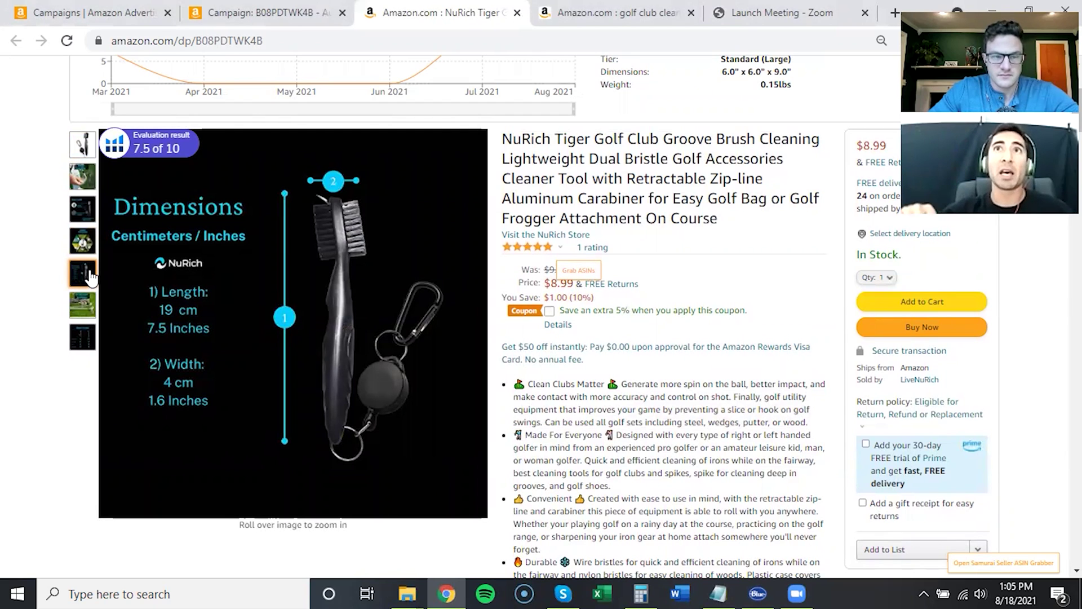
pyautogui.click(82, 309)
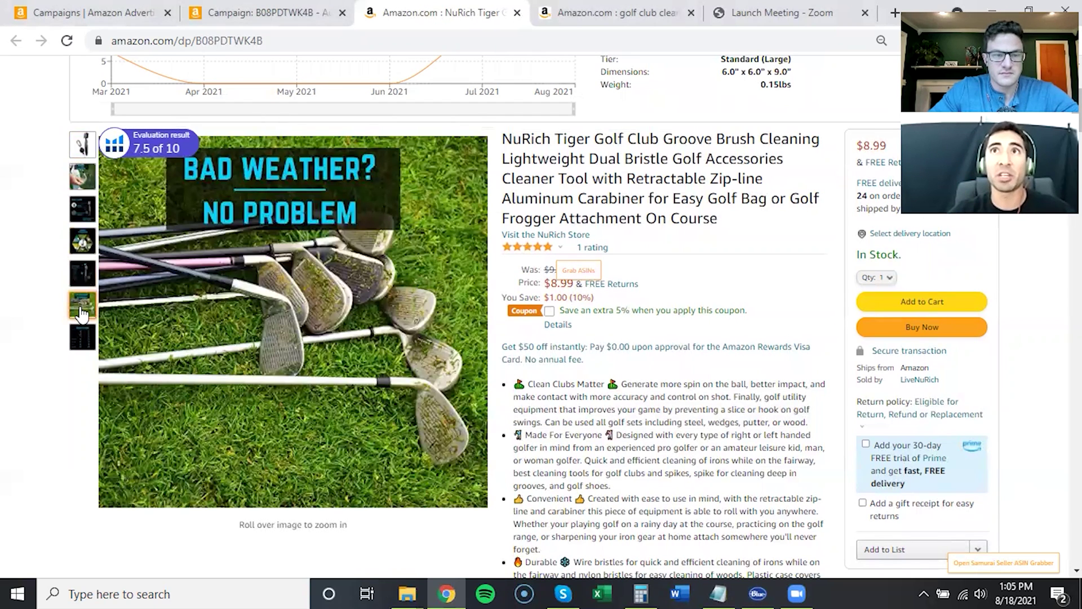
pyautogui.click(84, 338)
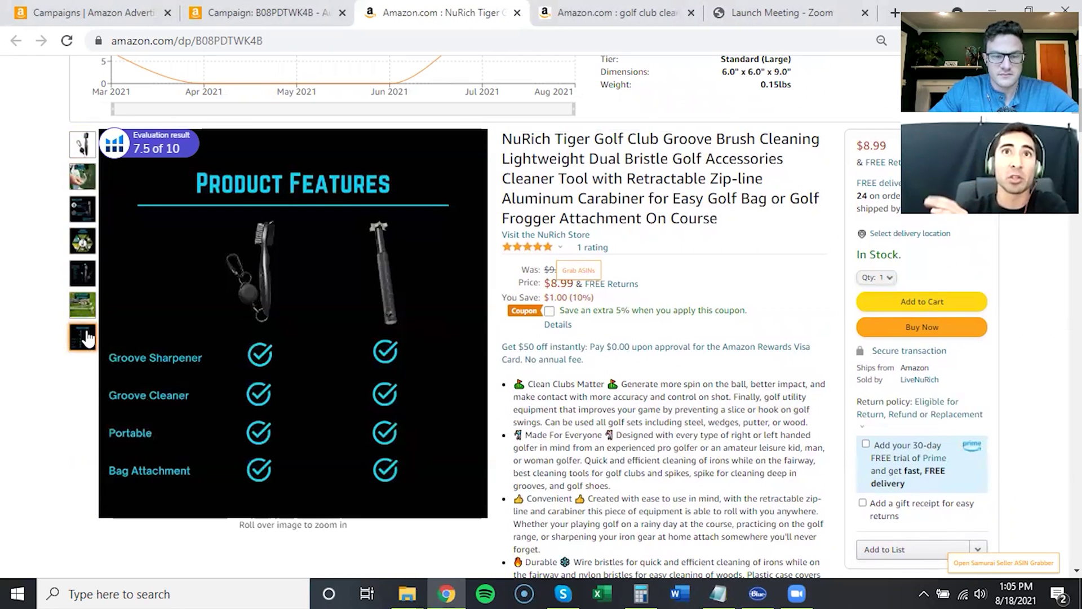
pyautogui.click(82, 221)
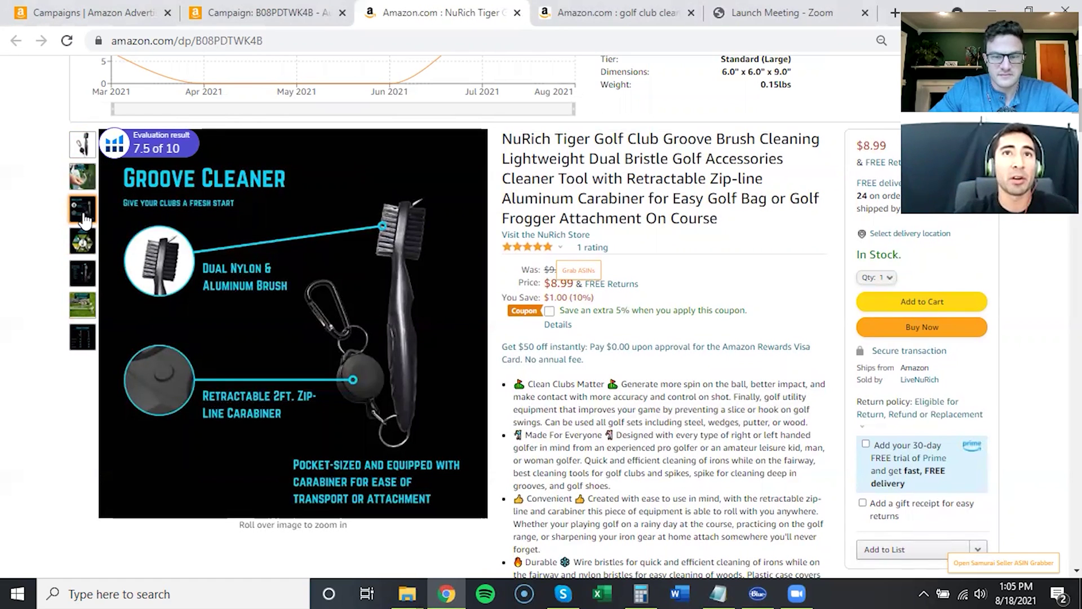
pyautogui.moveTo(83, 177)
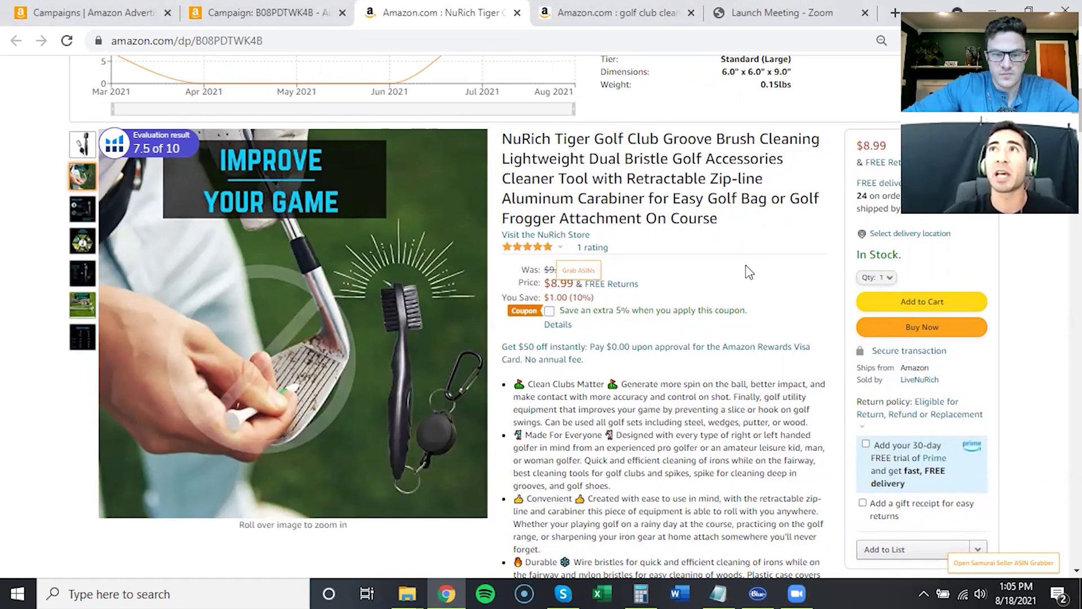
pyautogui.scroll(-1, 648, 338)
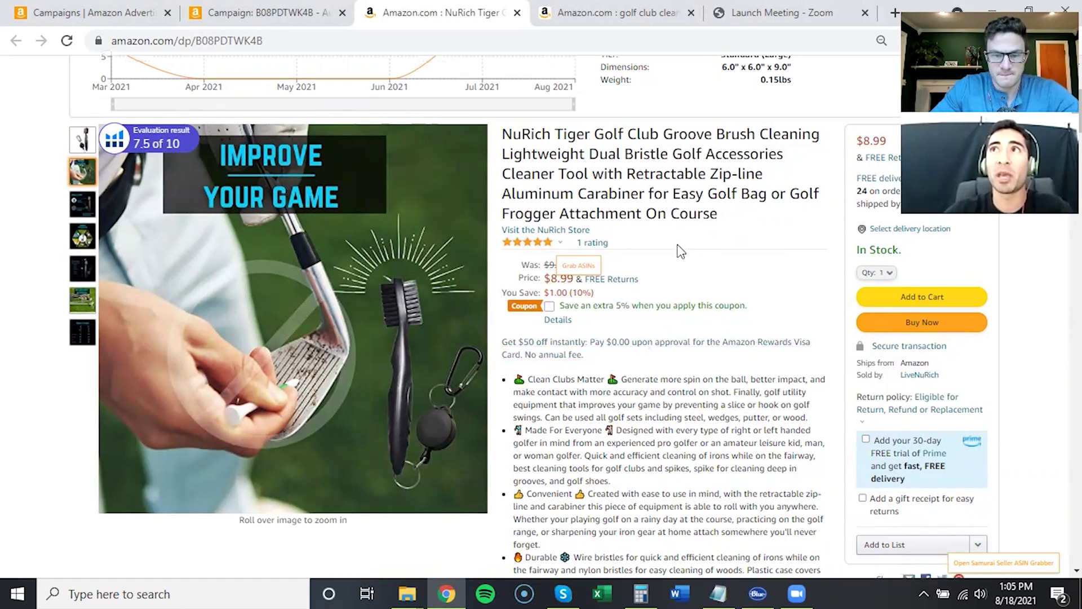
pyautogui.scroll(-2, 687, 301)
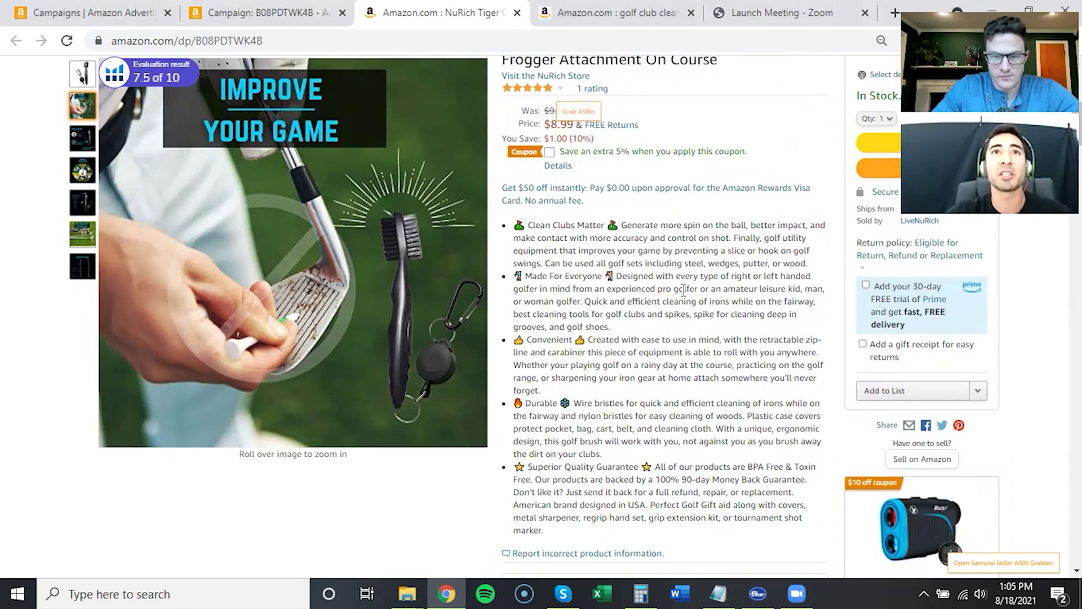
pyautogui.scroll(-1, 651, 269)
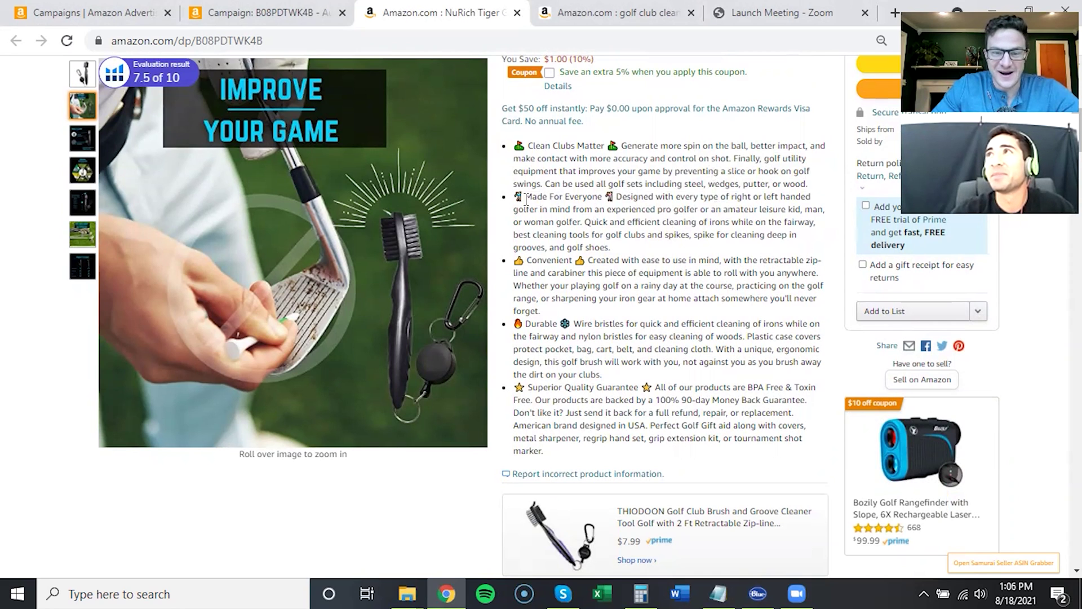
pyautogui.moveTo(524, 196); pyautogui.dragTo(630, 252)
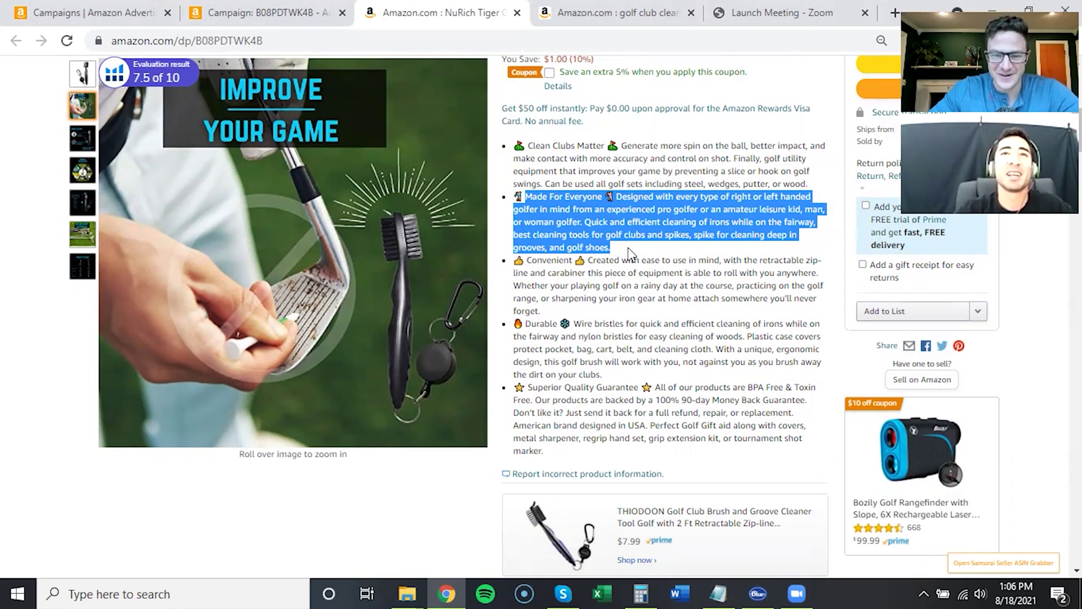
pyautogui.click(634, 290)
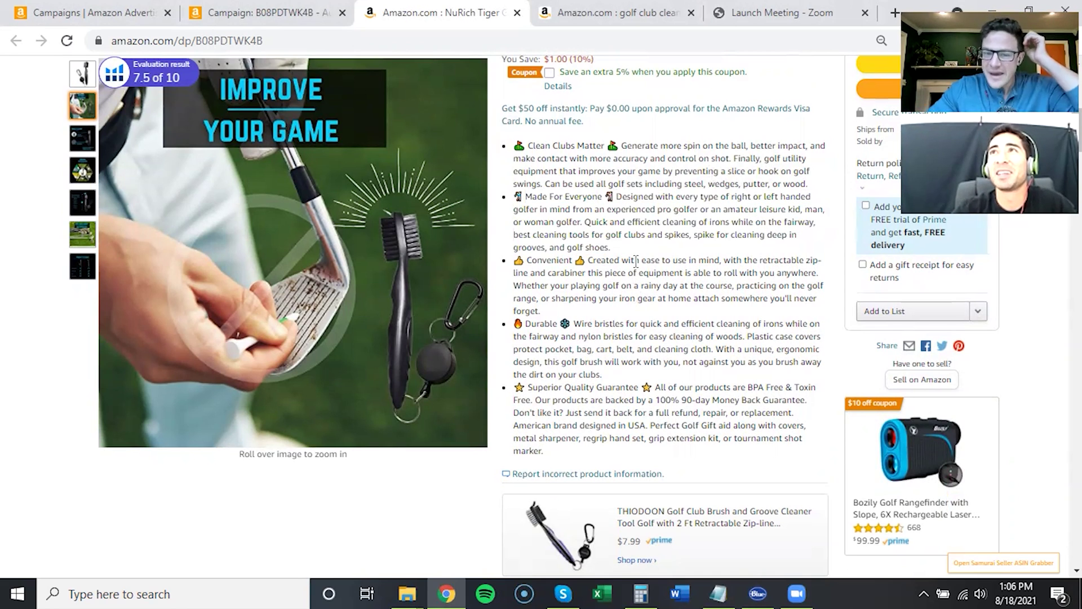
pyautogui.scroll(3, 637, 262)
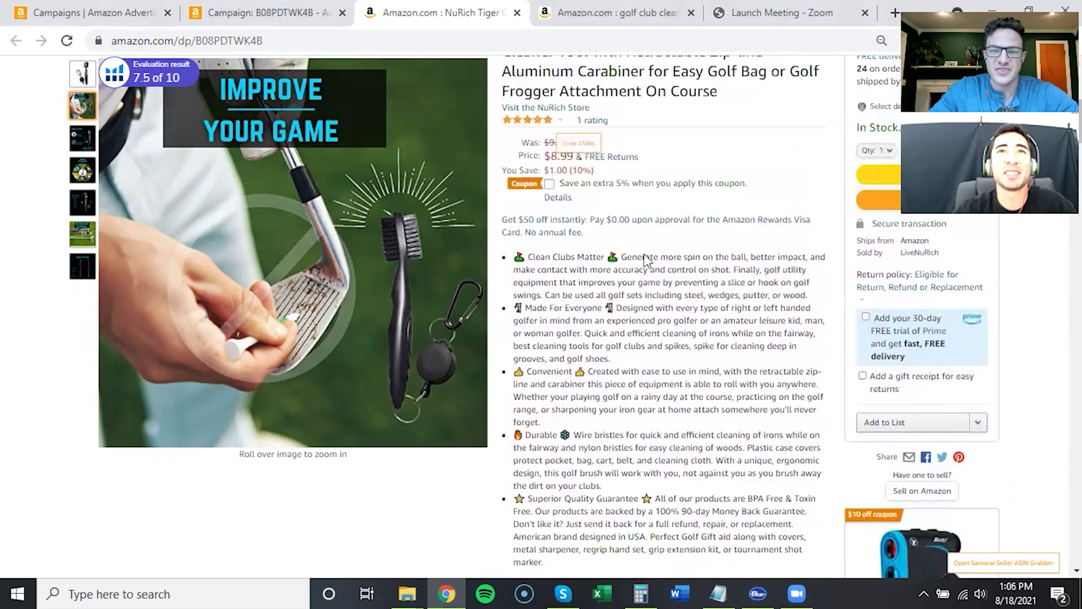
pyautogui.scroll(2, 663, 287)
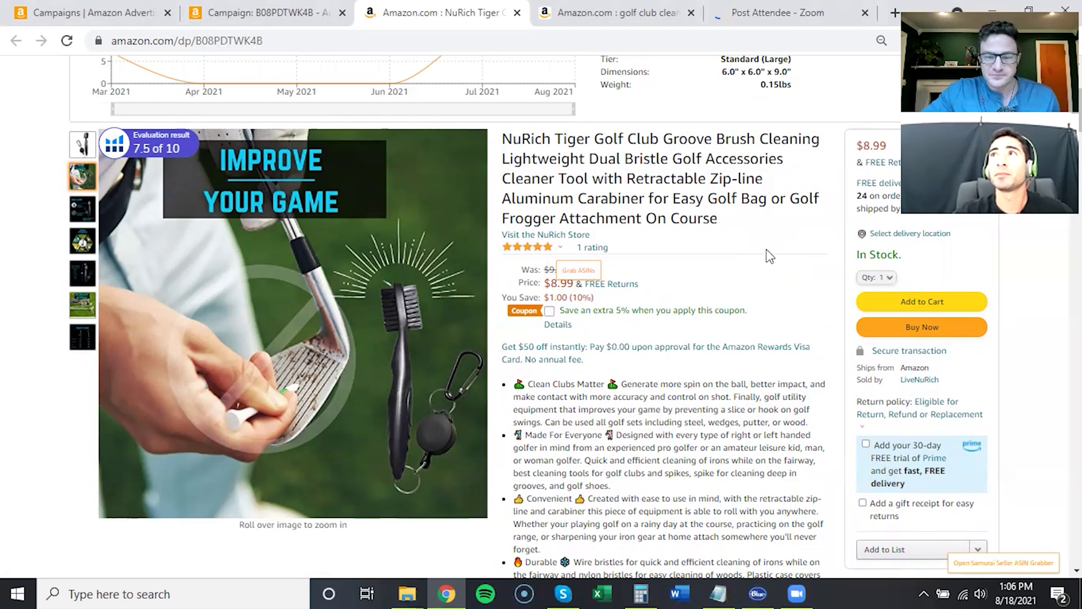
# Switch the Helium 10 price and sales-rank chart to 90 Days, then return to the listing's top
pyautogui.scroll(-8, 714, 234)
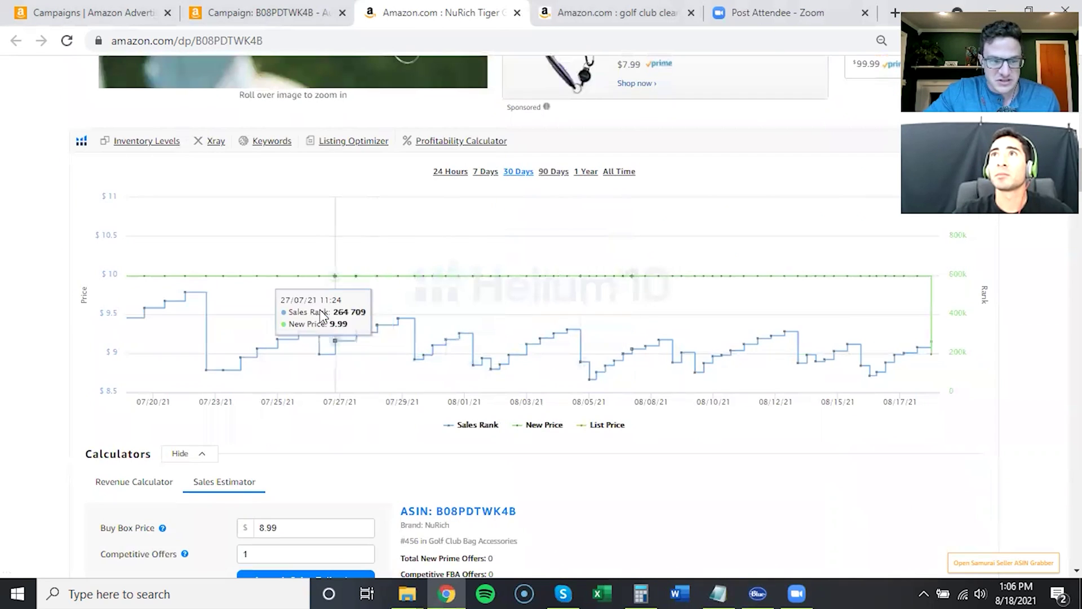
pyautogui.click(552, 172)
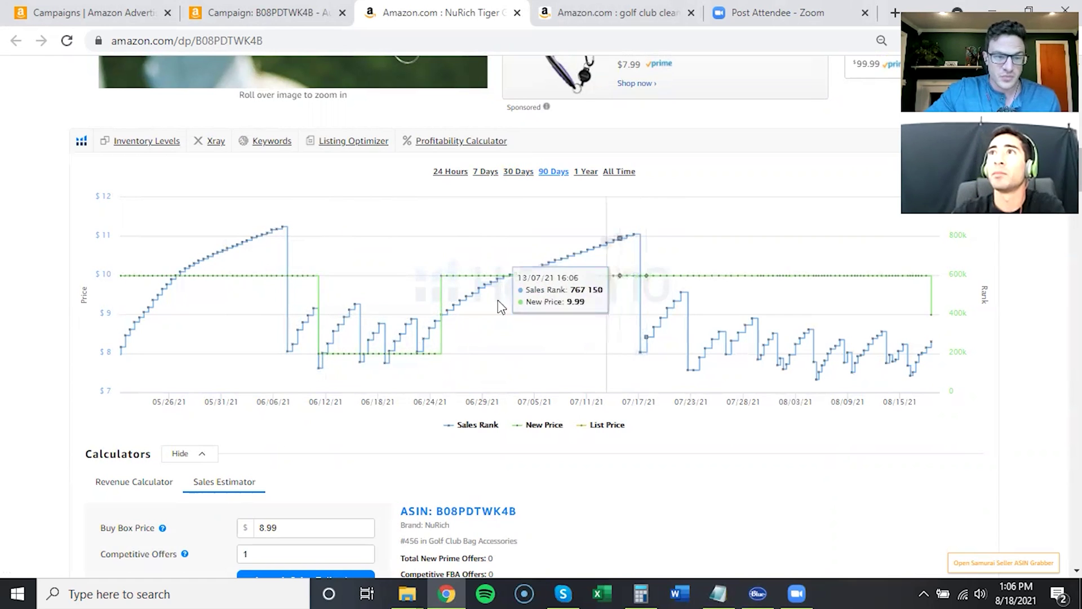
pyautogui.scroll(7, 405, 303)
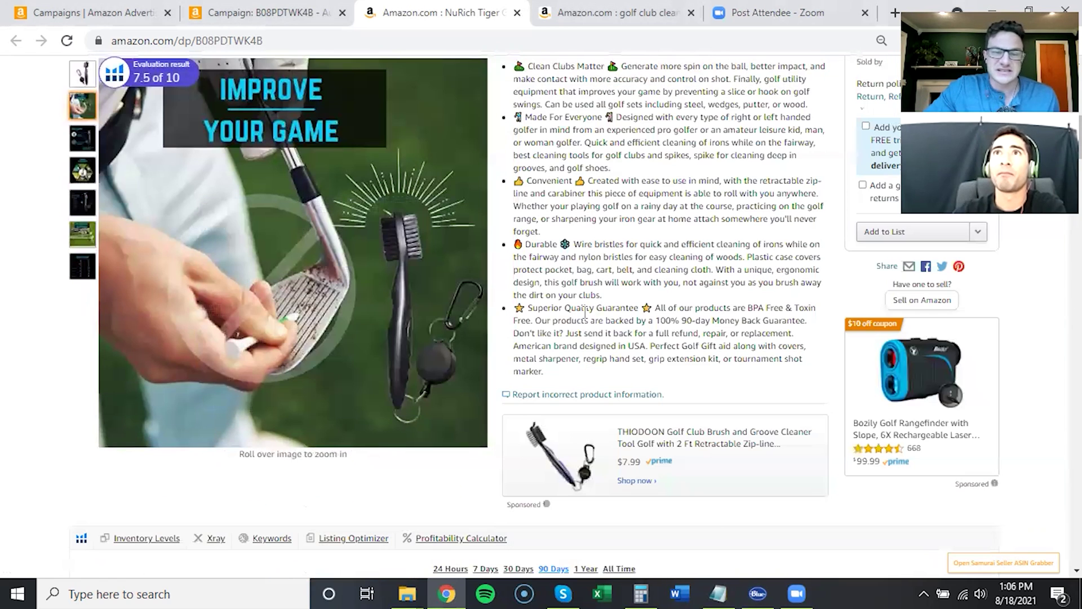
pyautogui.scroll(3, 681, 257)
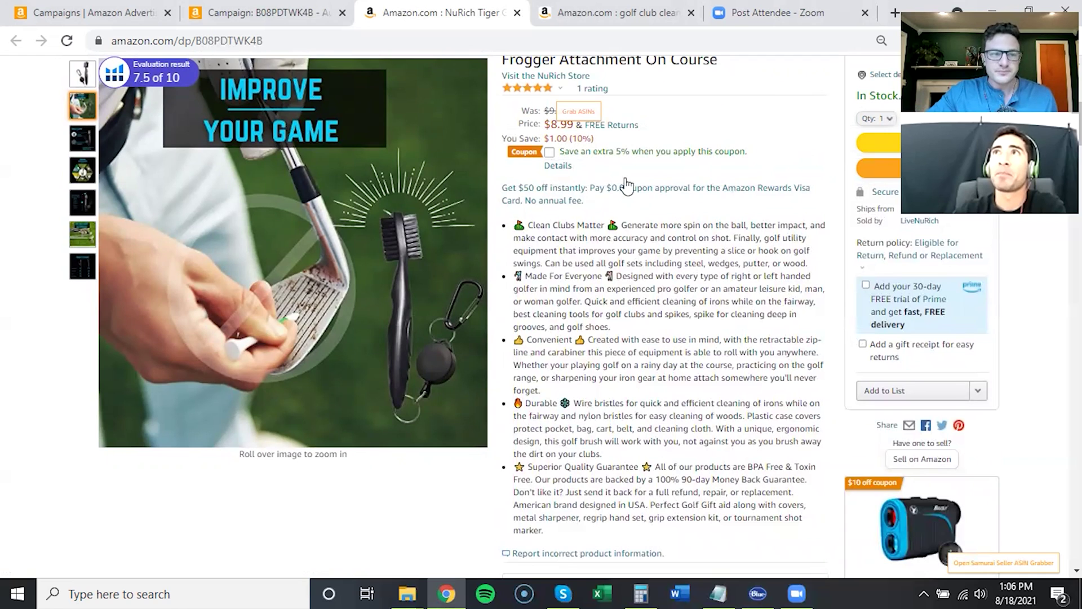
pyautogui.scroll(1, 705, 355)
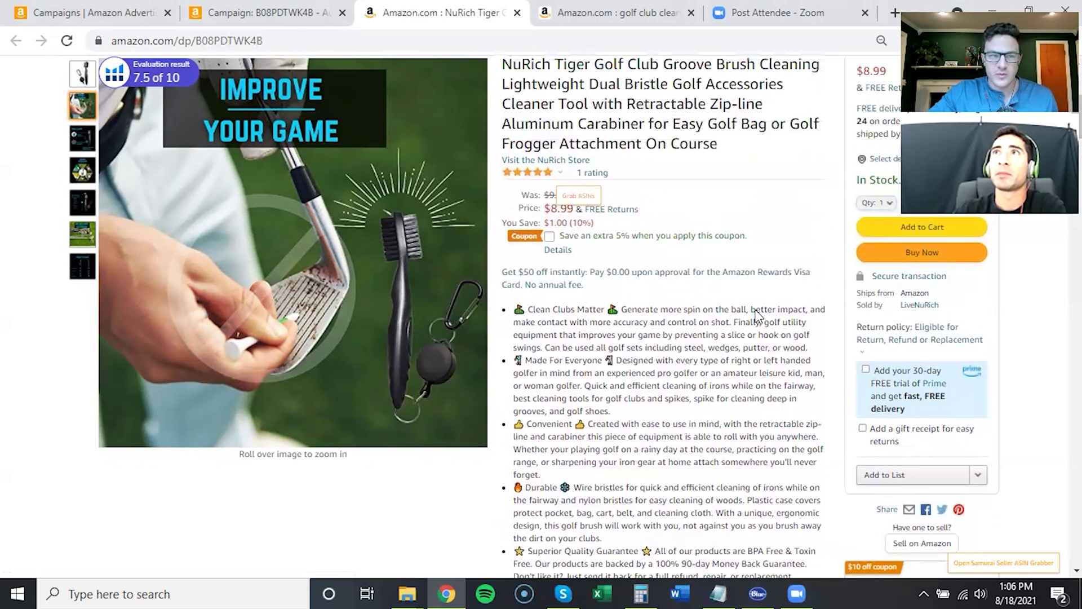
pyautogui.scroll(1, 757, 316)
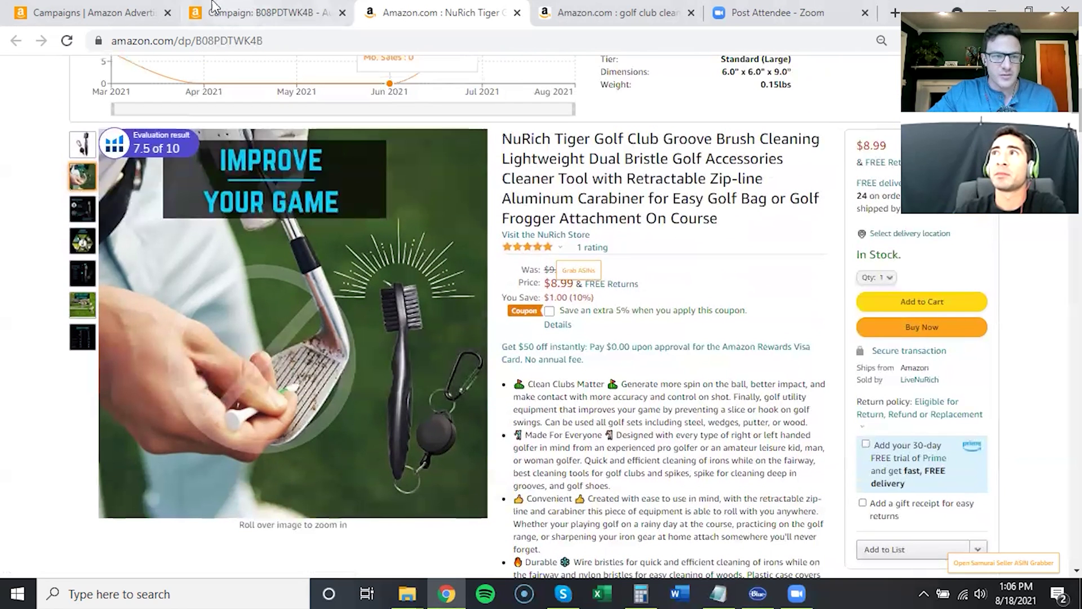
# In the Amazon Advertising dashboard, dismiss the negative keyword tip and open the B08PDTWK4B - Auto campaign
pyautogui.click(86, 16)
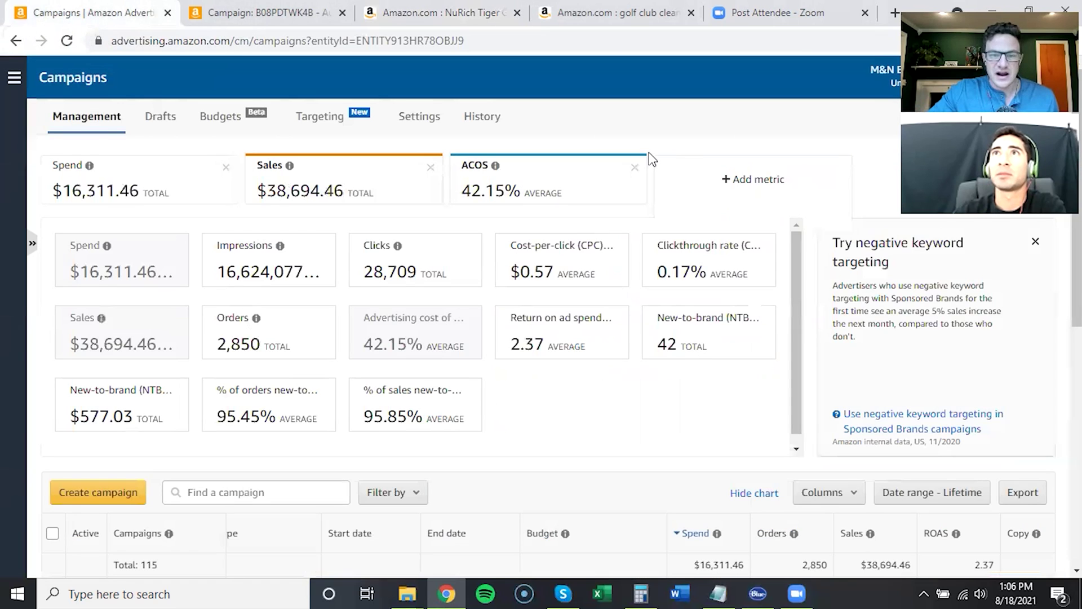
pyautogui.click(1036, 242)
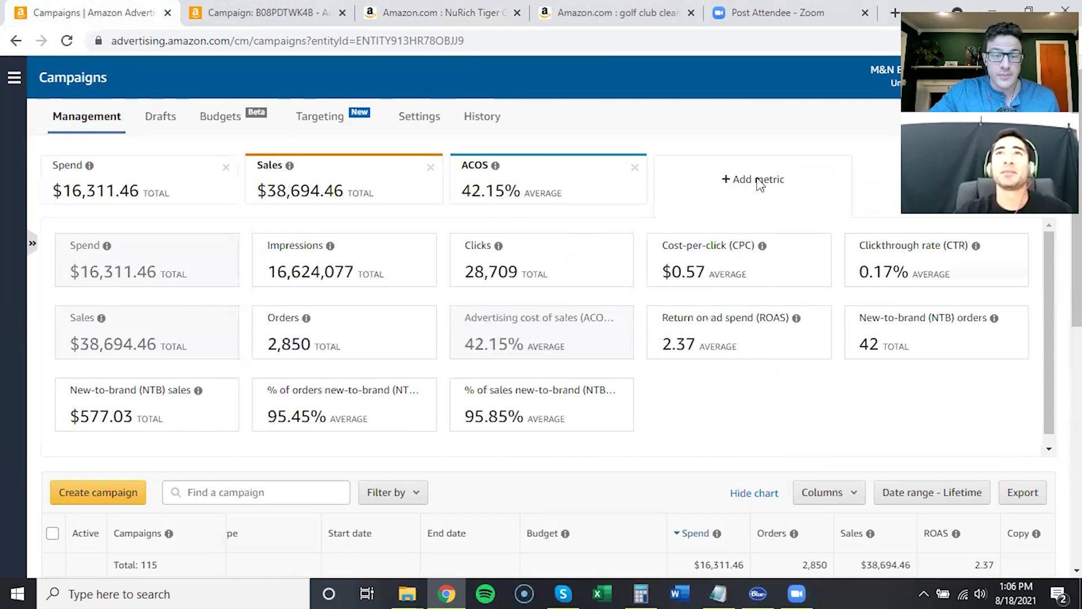
pyautogui.scroll(-4, 681, 127)
pyautogui.click(295, 15)
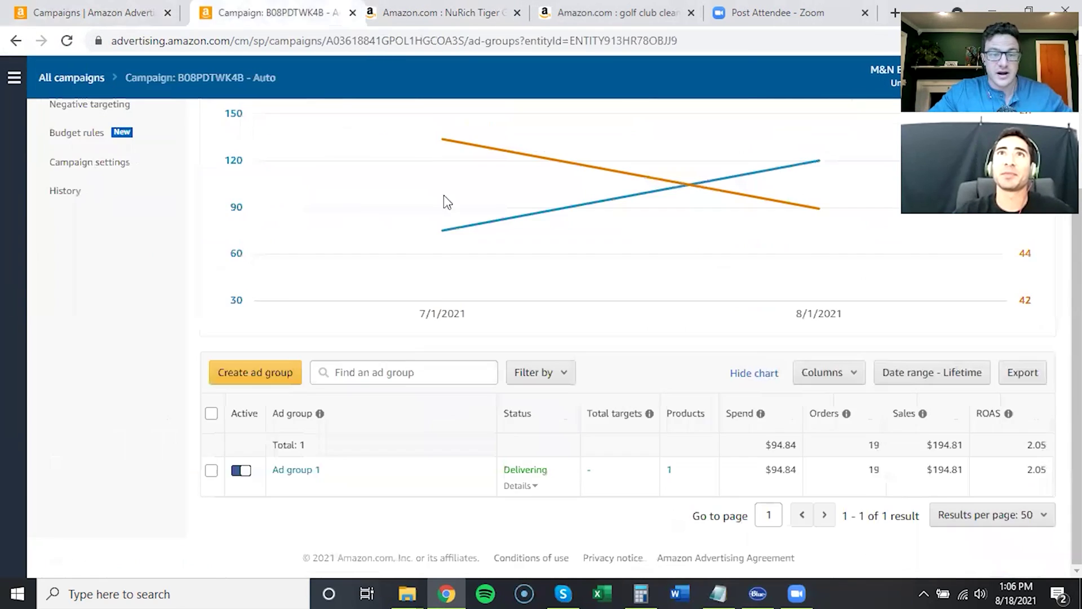
pyautogui.scroll(3, 112, 259)
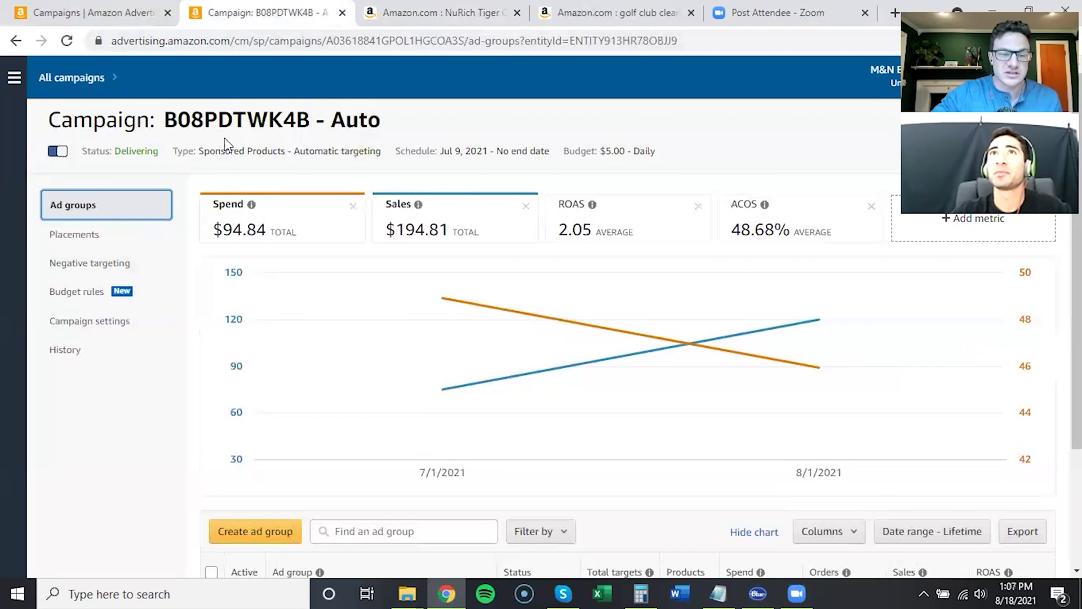
pyautogui.scroll(1, 524, 209)
# Open the Auto campaign's settings and inspect its name and $5.00 daily budget fields
pyautogui.click(116, 248)
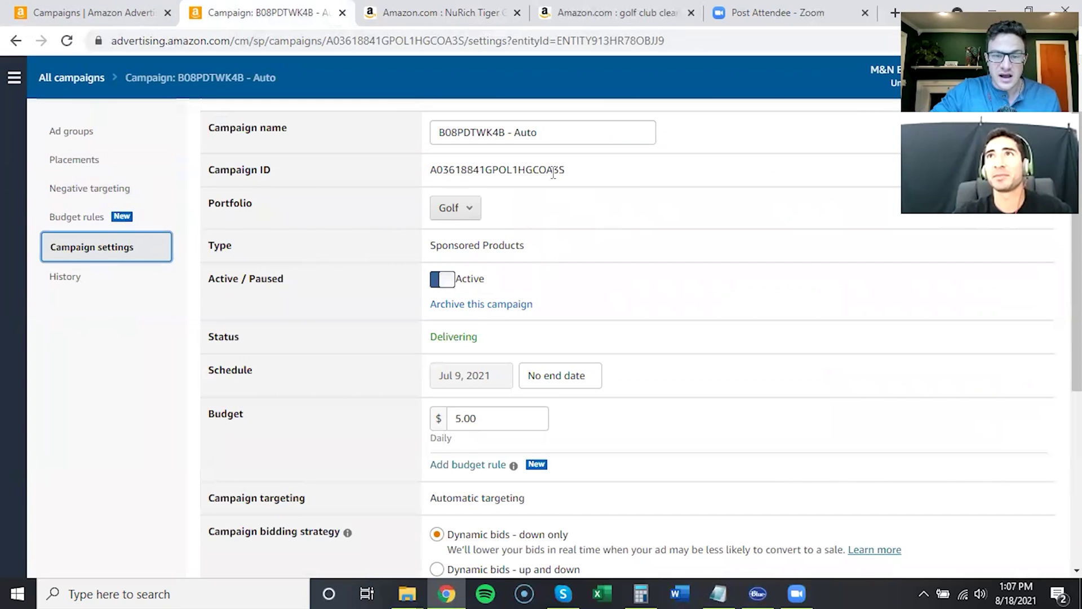
pyautogui.moveTo(565, 134); pyautogui.dragTo(424, 134)
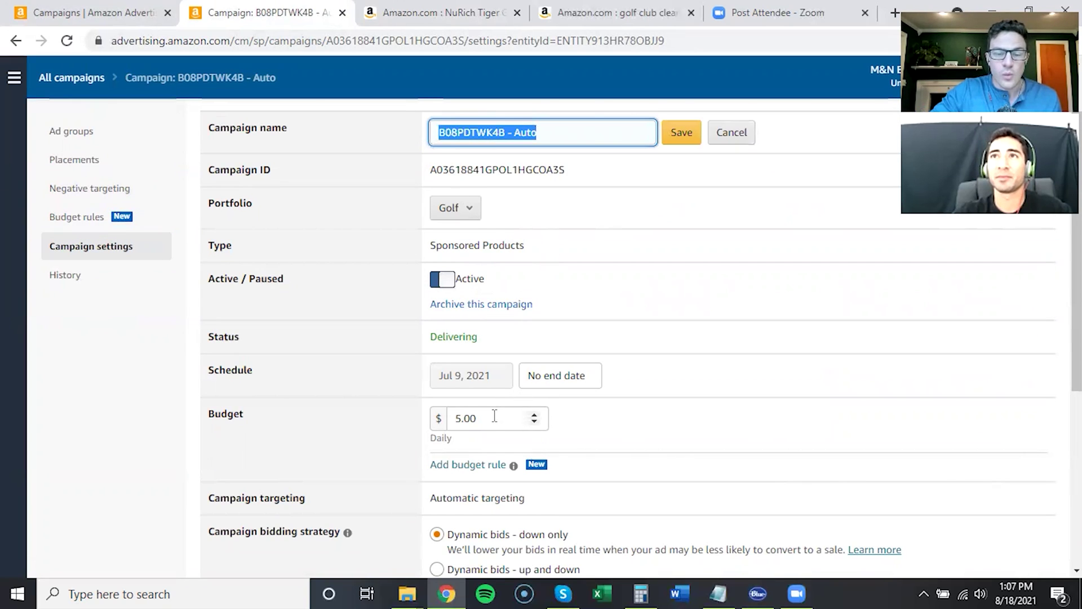
pyautogui.moveTo(494, 416); pyautogui.dragTo(451, 416)
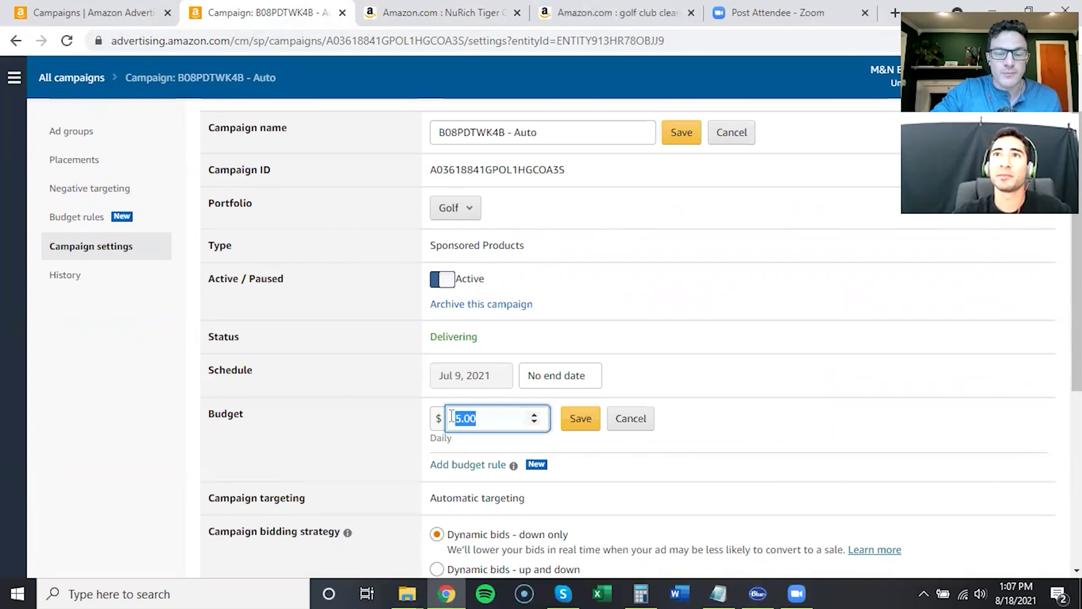
pyautogui.click(495, 429)
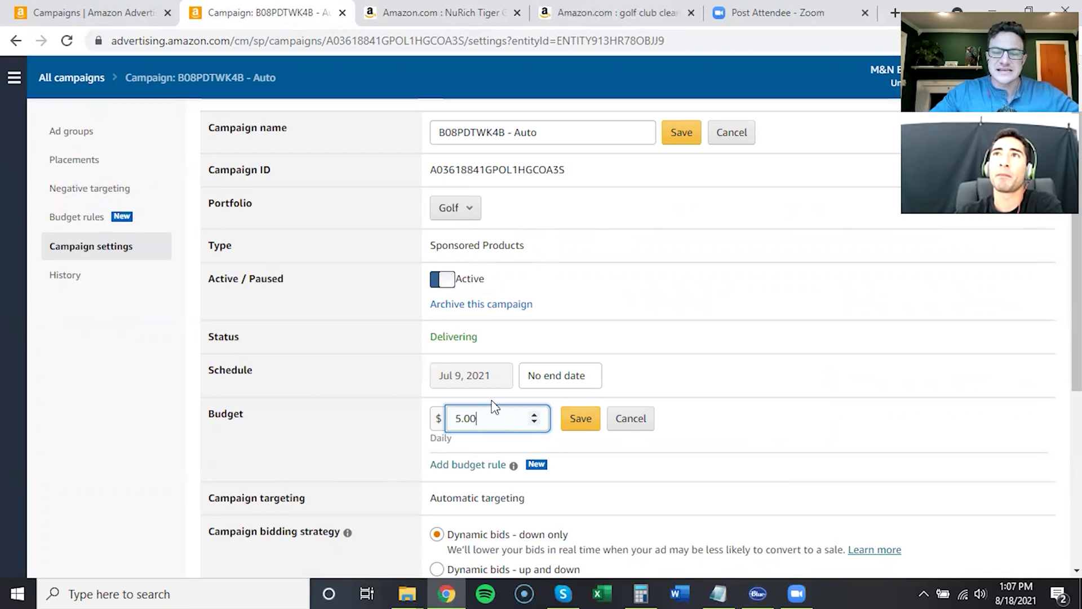
pyautogui.moveTo(461, 420); pyautogui.dragTo(451, 420)
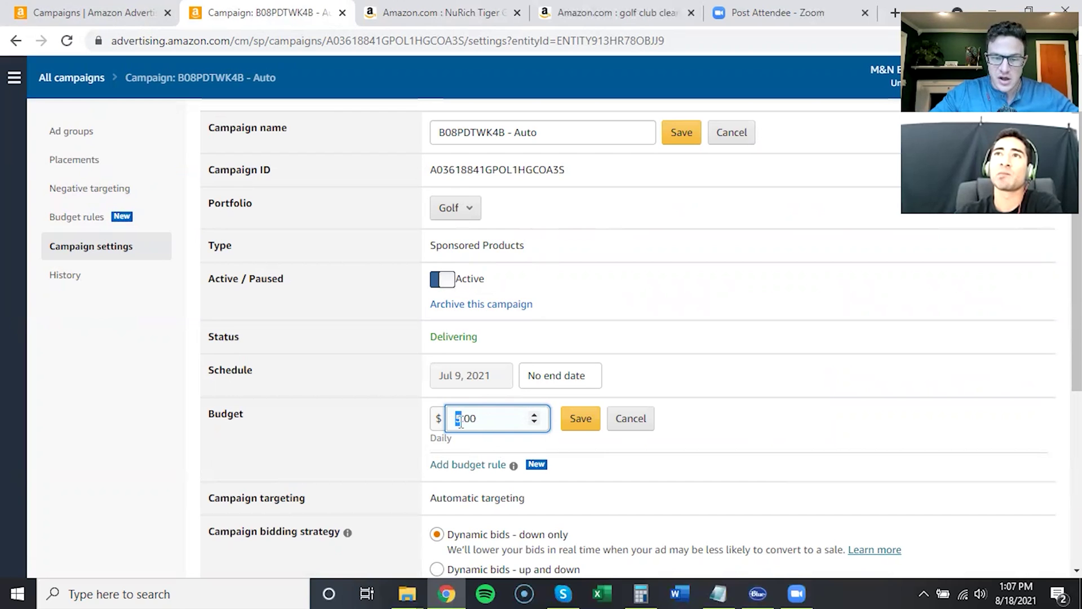
pyautogui.click(494, 422)
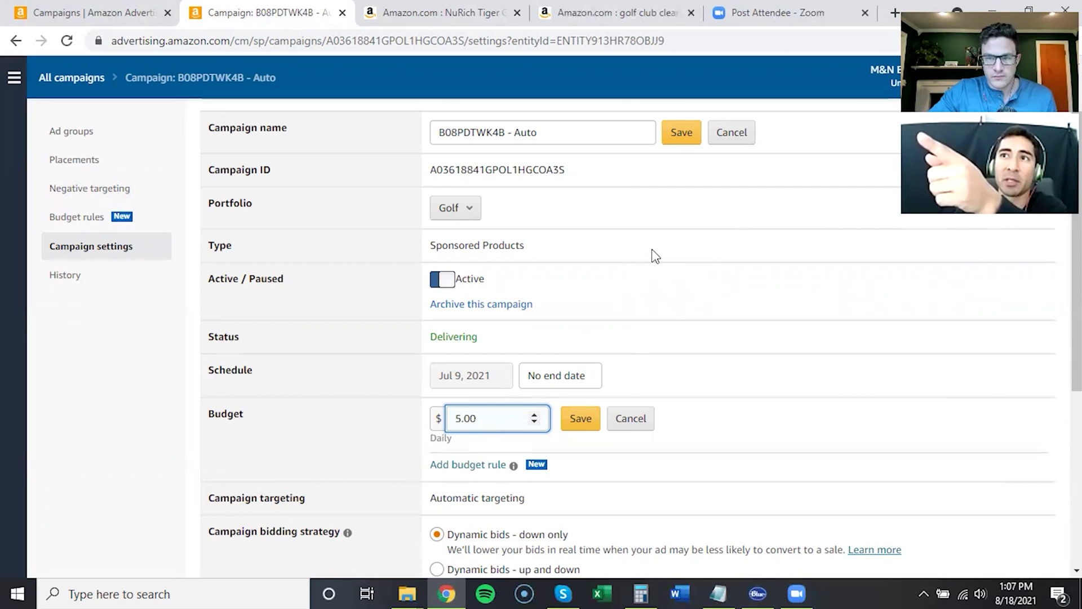
# Go to the Campaigns list and start creating a new campaign
pyautogui.scroll(-2, 654, 254)
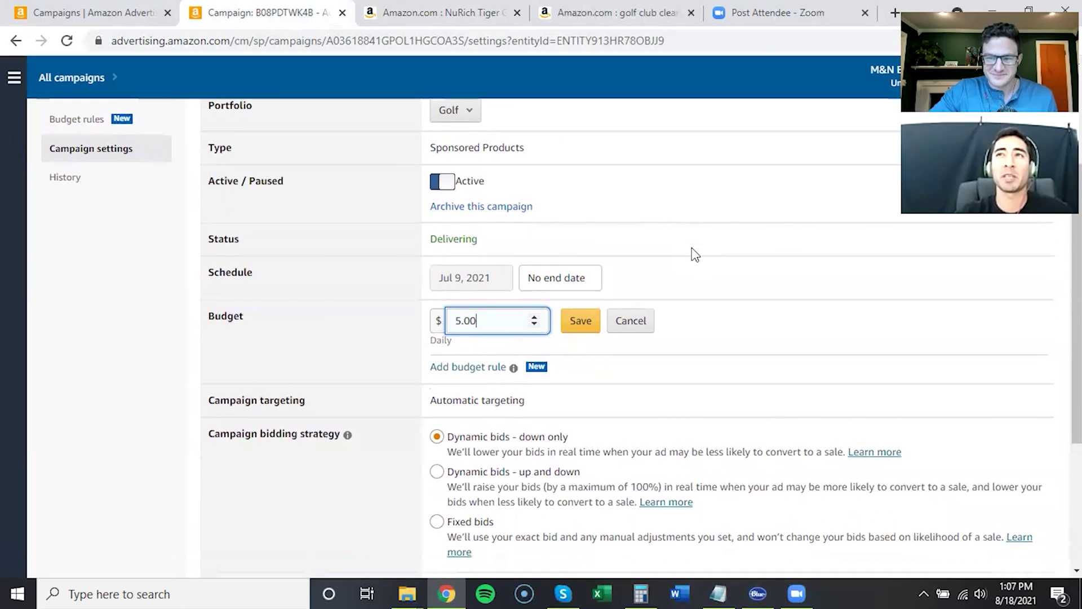
pyautogui.scroll(-1, 695, 254)
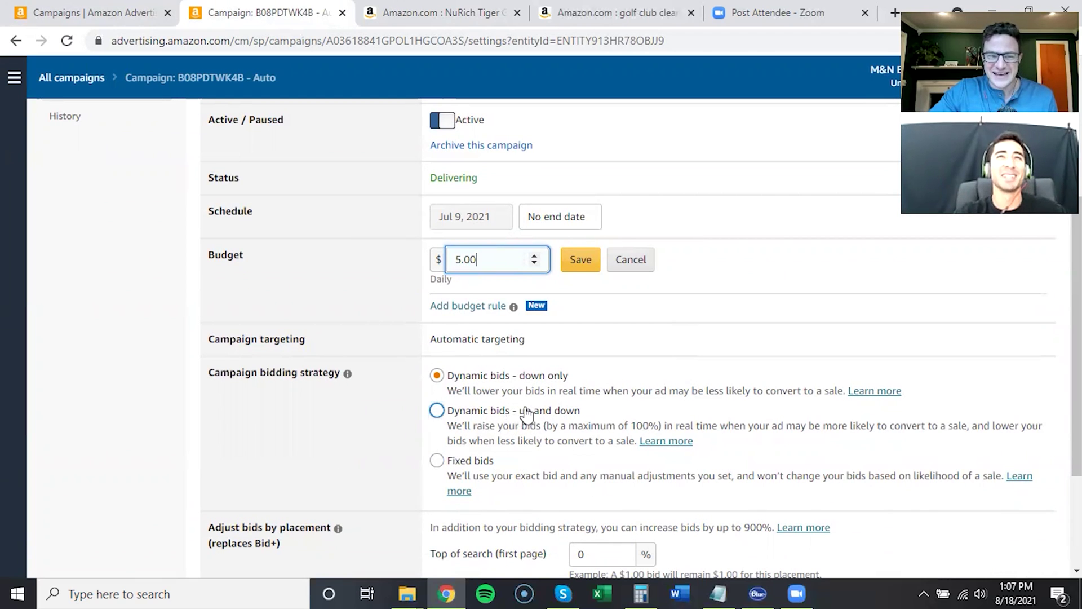
pyautogui.click(117, 9)
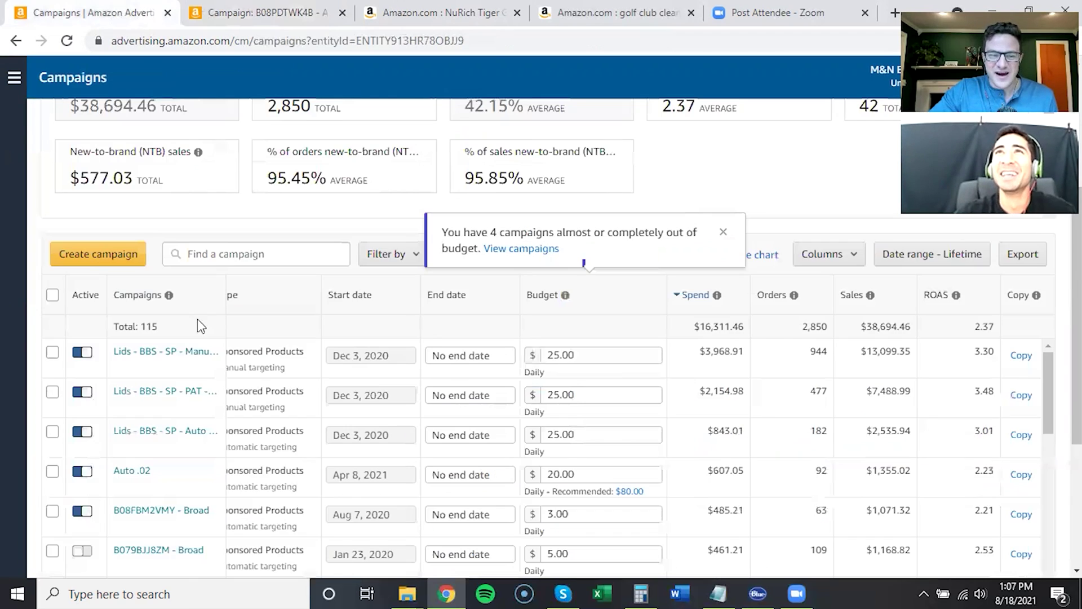
pyautogui.click(99, 262)
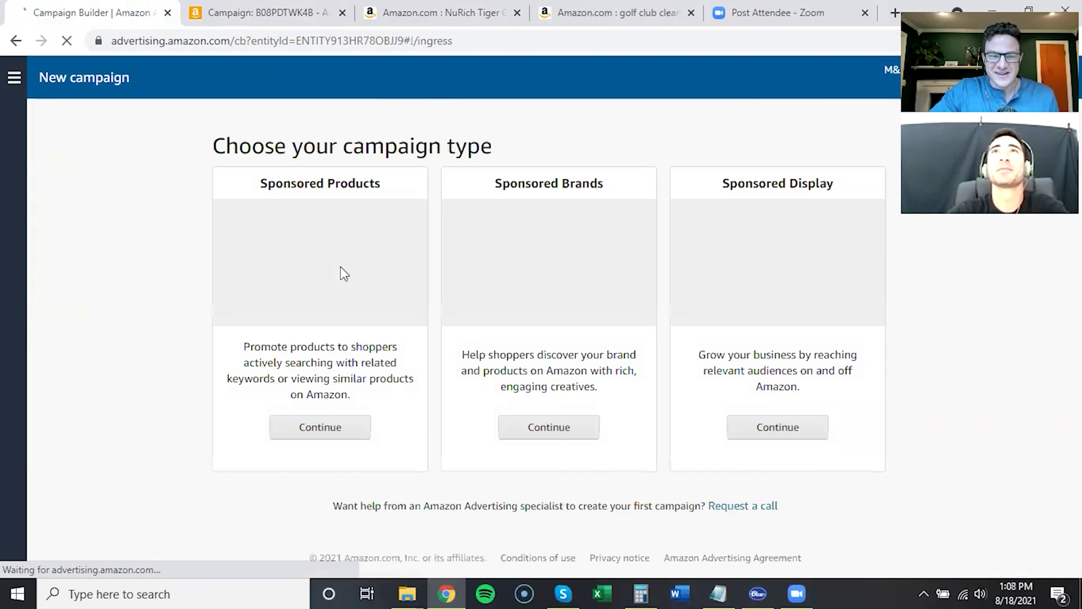
# Begin a Sponsored Products campaign with automatic targeting and review the Dynamic bids - up and down explanation
pyautogui.click(315, 433)
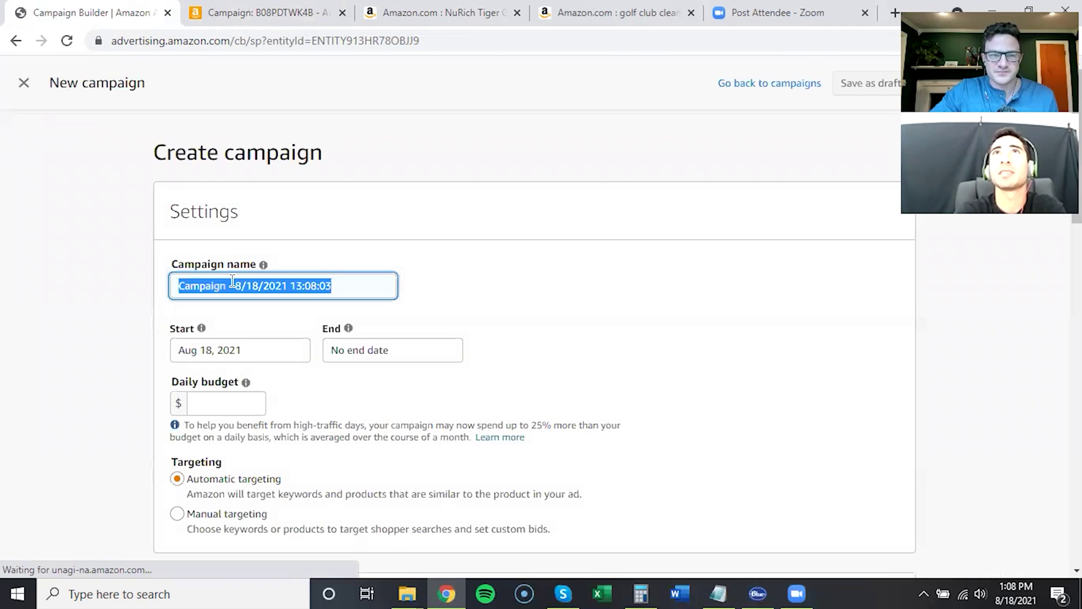
pyautogui.scroll(-3, 136, 279)
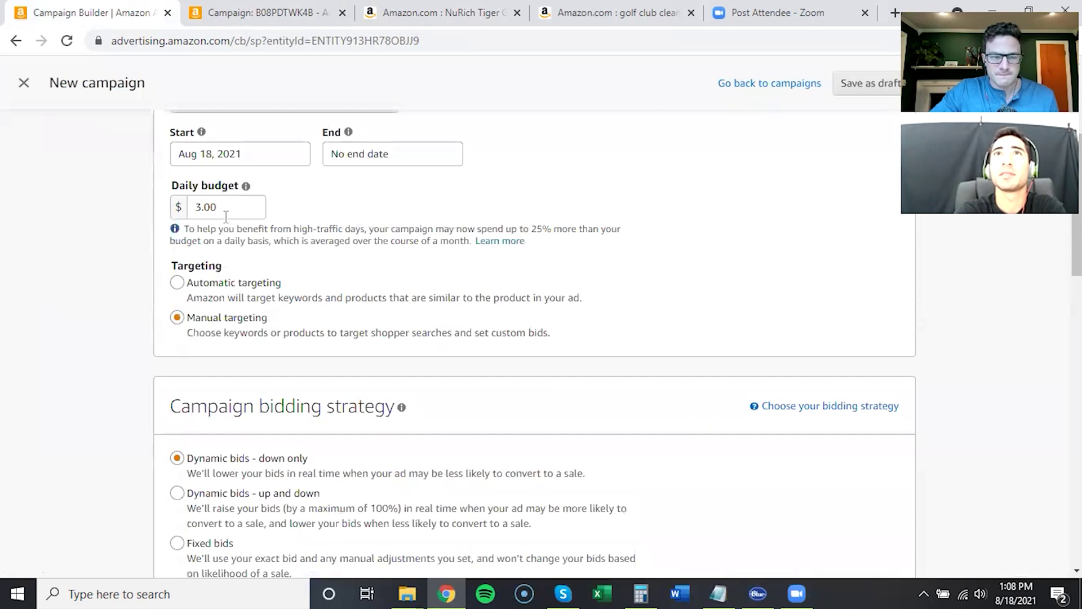
pyautogui.click(229, 324)
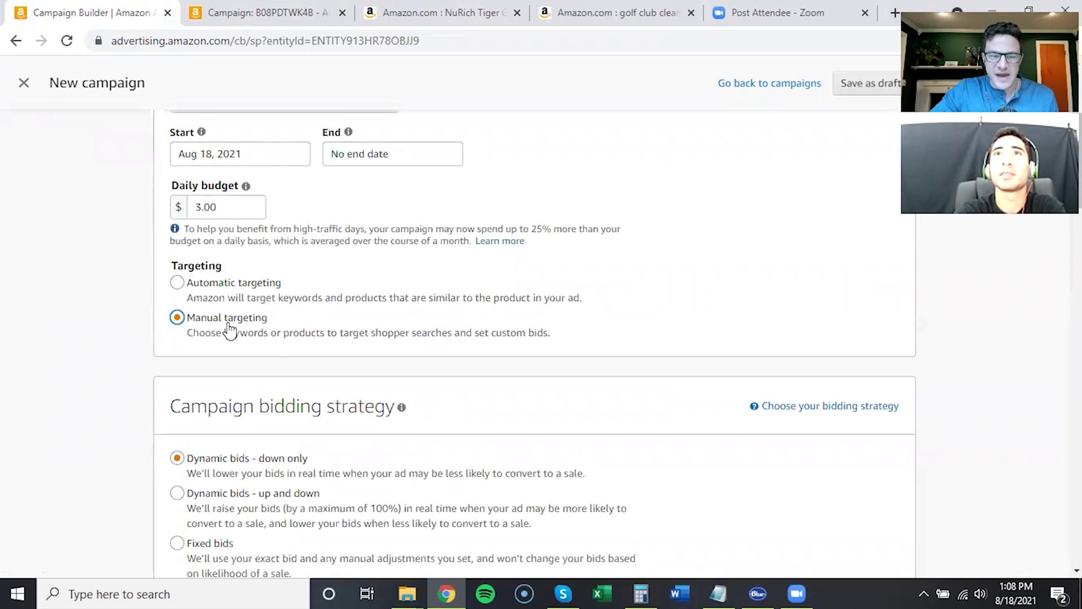
pyautogui.click(178, 459)
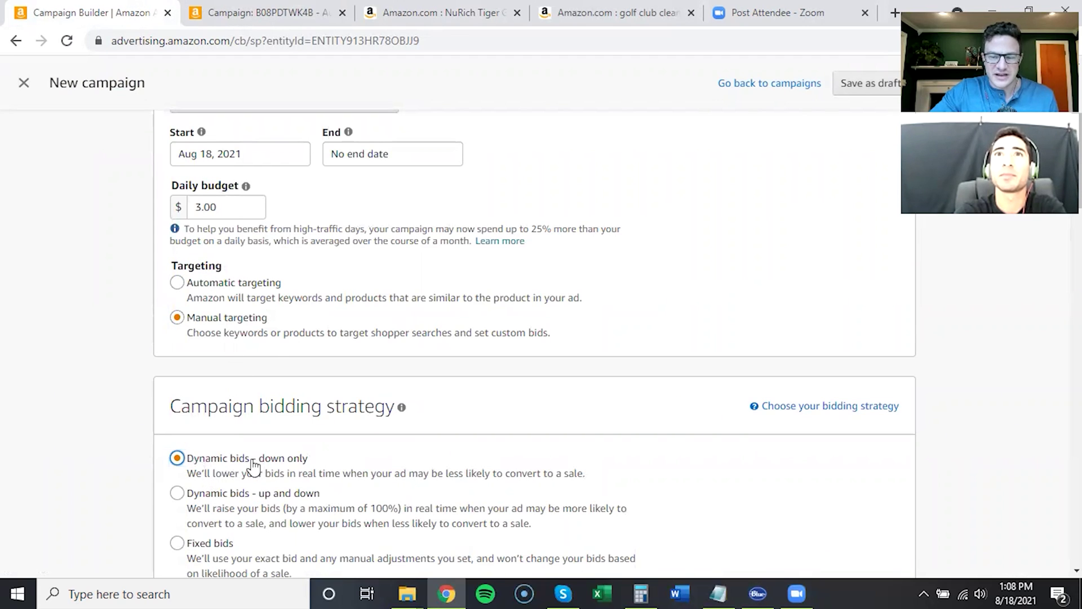
pyautogui.click(206, 288)
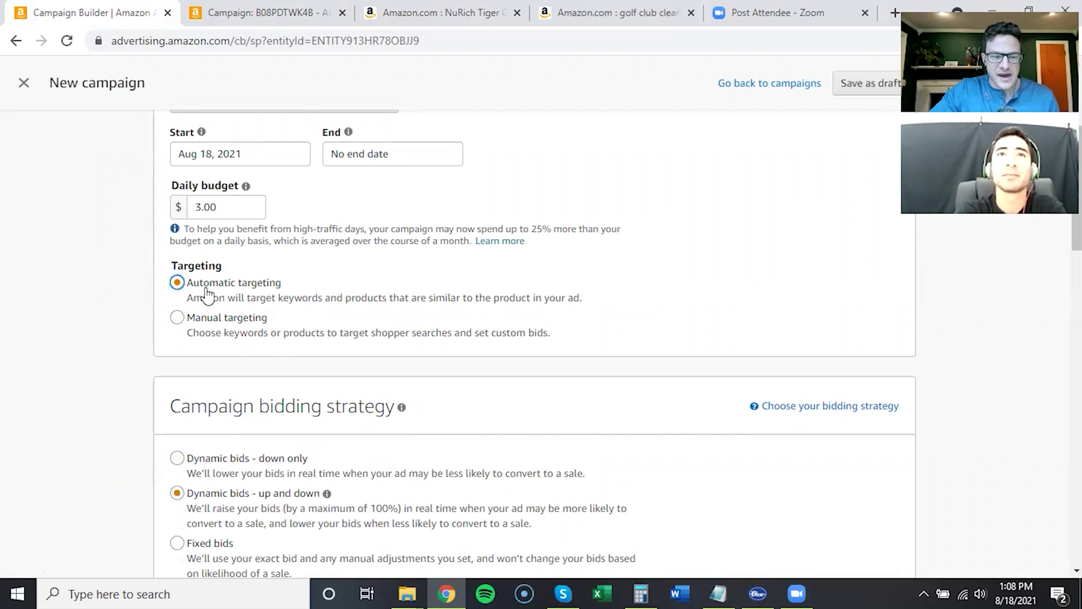
pyautogui.click(177, 493)
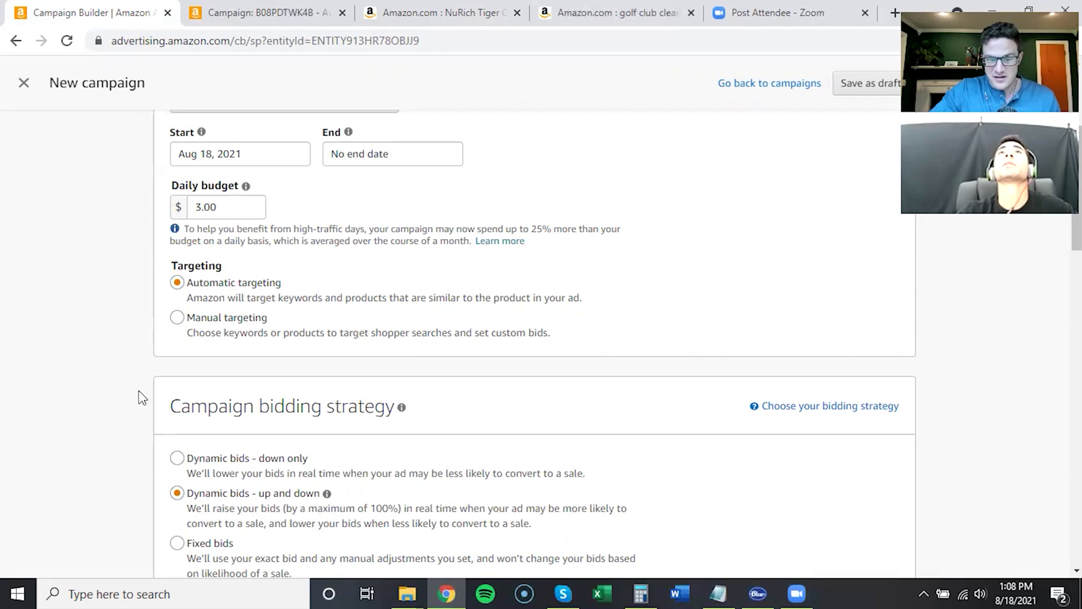
pyautogui.scroll(-2, 118, 387)
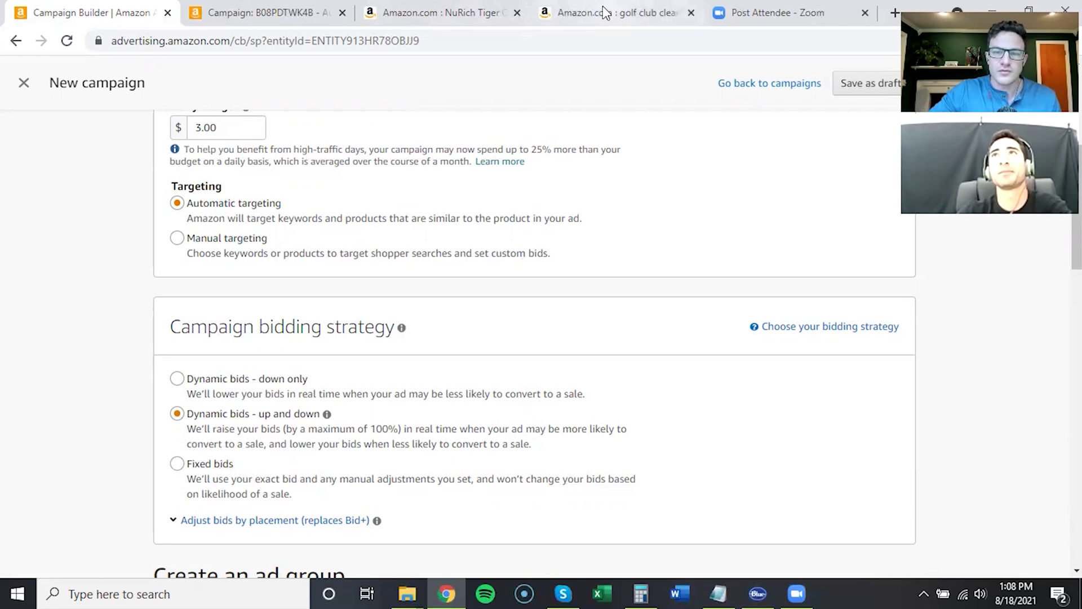
pyautogui.click(587, 13)
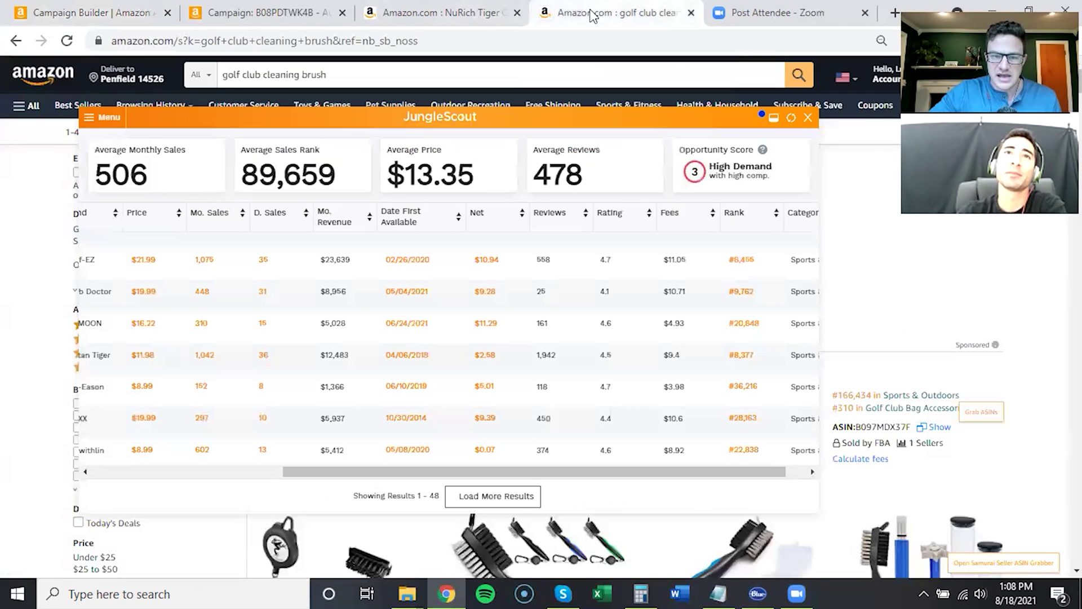
pyautogui.click(467, 8)
pyautogui.moveTo(598, 138); pyautogui.dragTo(659, 139)
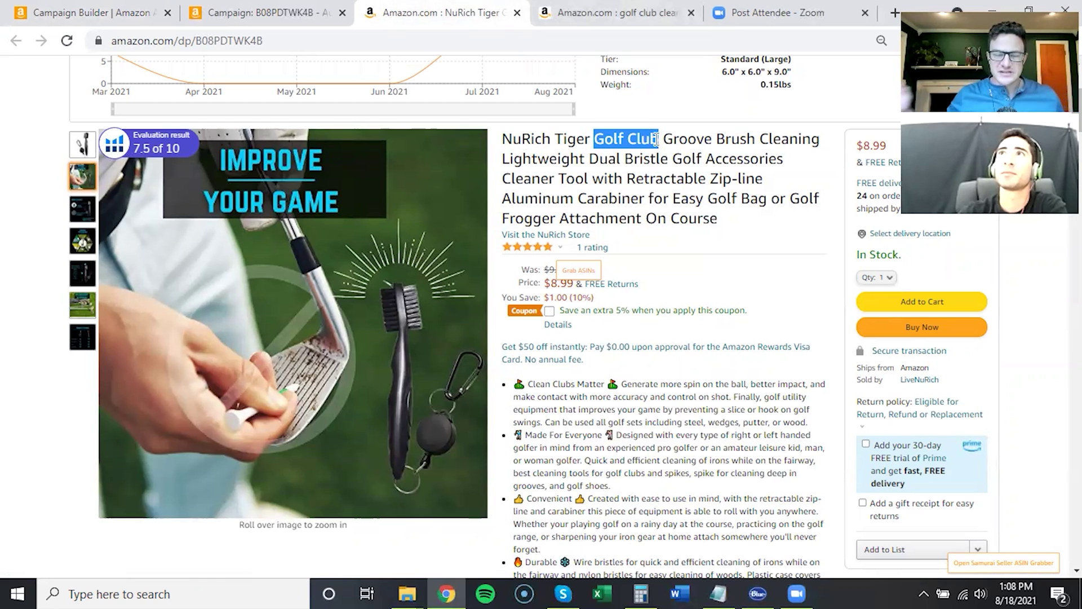
pyautogui.click(96, 8)
# Highlight the 100% maximum bid increase, then choose Dynamic bids - down only for the new campaign
pyautogui.scroll(-1, 190, 333)
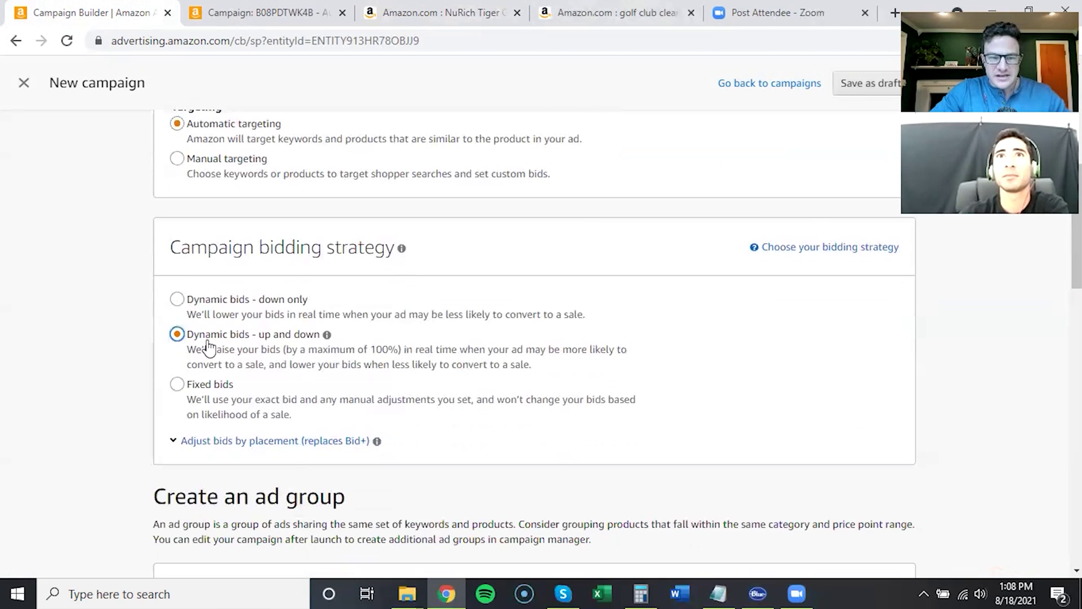
pyautogui.moveTo(327, 338)
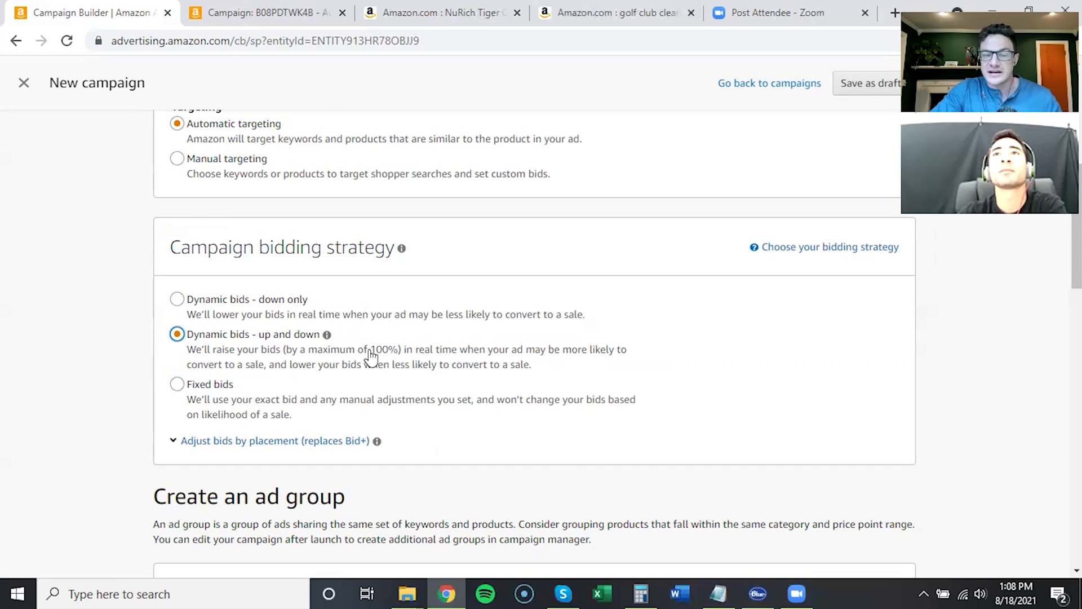
pyautogui.moveTo(370, 352); pyautogui.dragTo(399, 354)
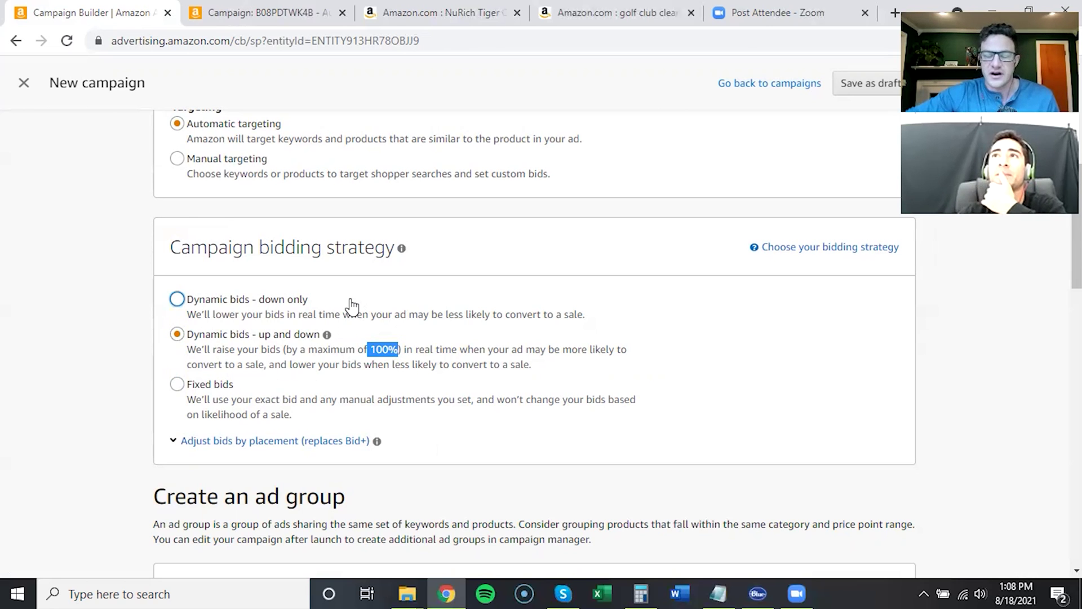
pyautogui.click(201, 306)
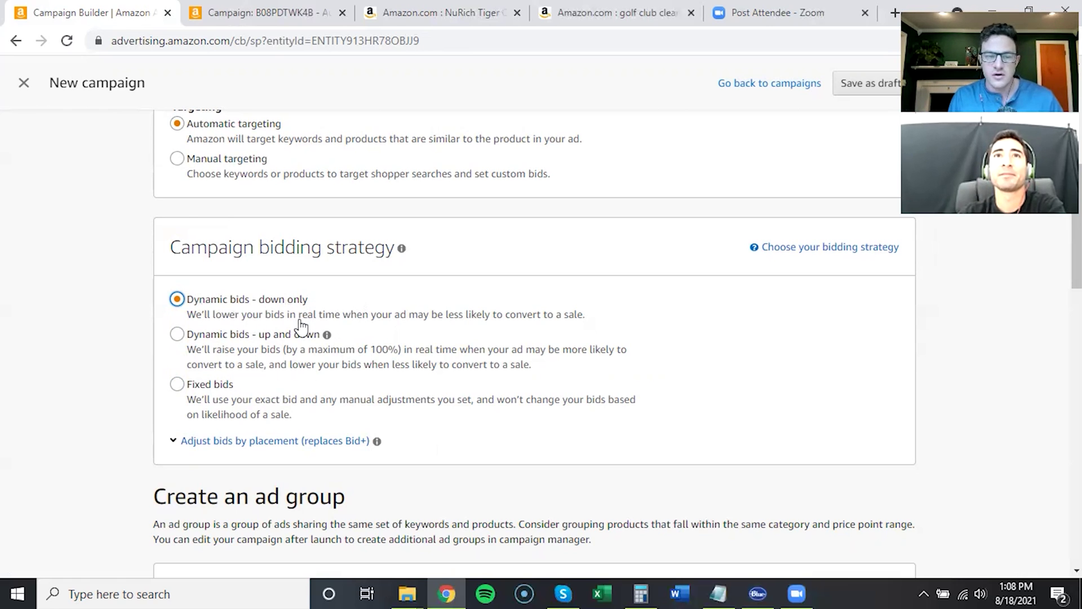
pyautogui.click(254, 357)
# Set the B08PDTWK4B - Auto campaign to Dynamic bids - up and down and save
pyautogui.click(308, 21)
pyautogui.click(504, 424)
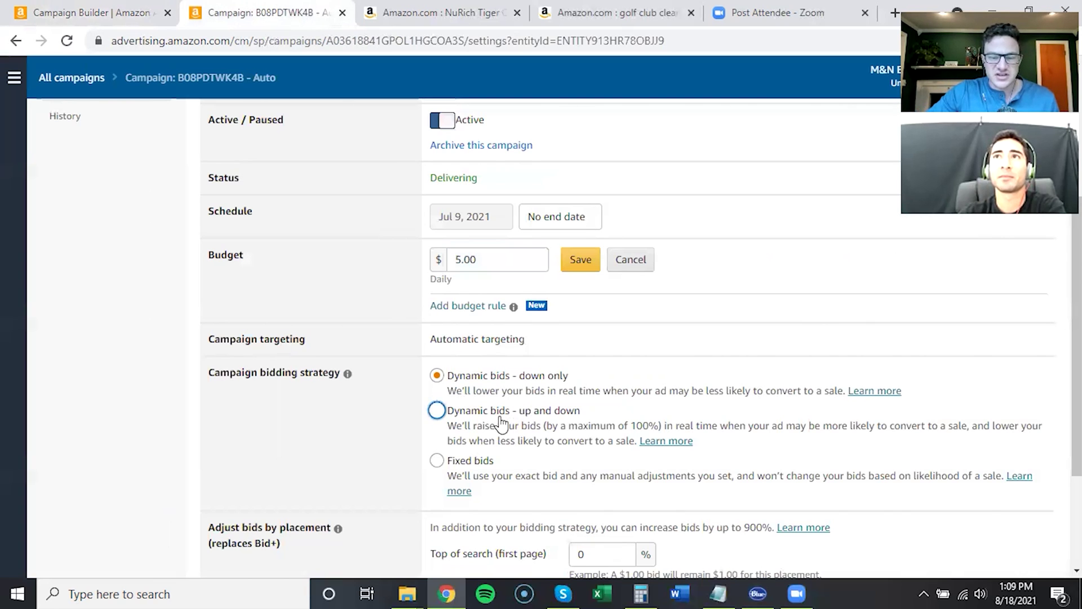
pyautogui.click(445, 517)
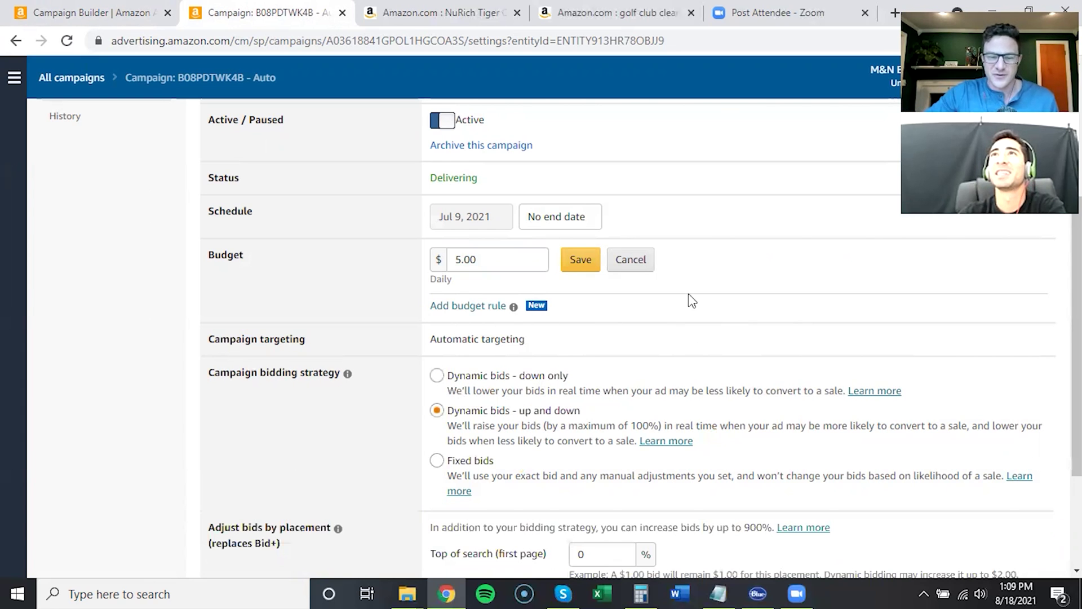
# Go to the campaign's Ad groups and open Ad group 1's targeting
pyautogui.scroll(2, 294, 360)
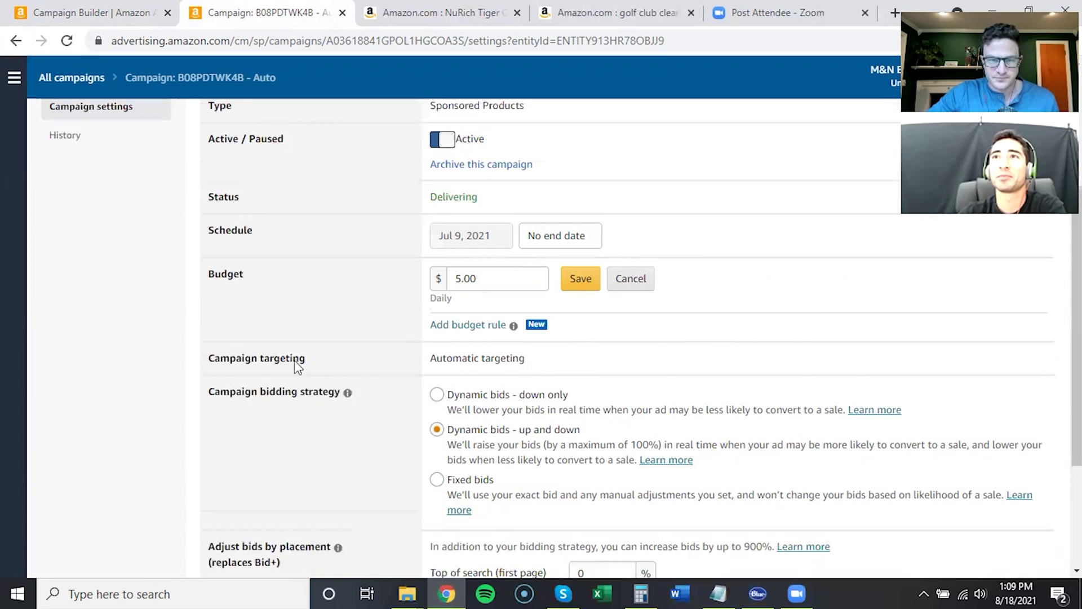
pyautogui.scroll(-3, 453, 387)
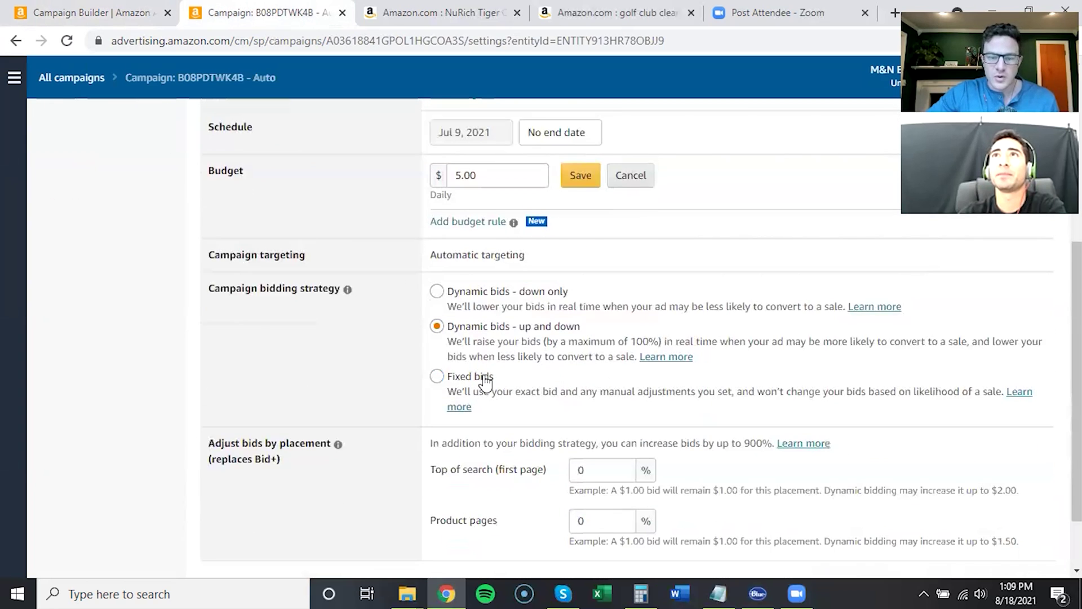
pyautogui.scroll(5, 46, 188)
pyautogui.click(99, 225)
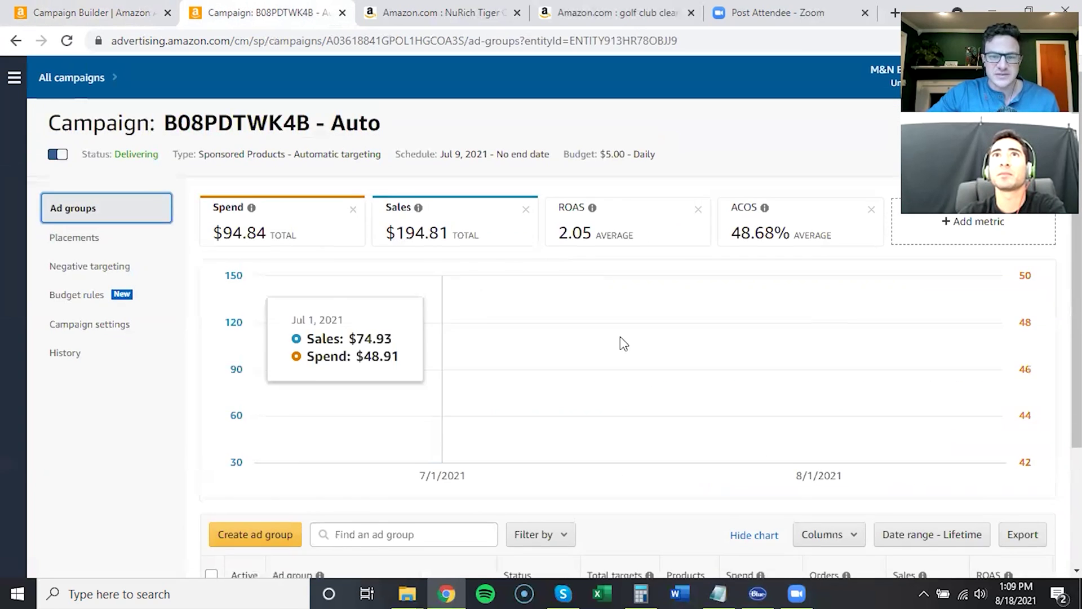
pyautogui.scroll(-3, 620, 340)
pyautogui.click(599, 475)
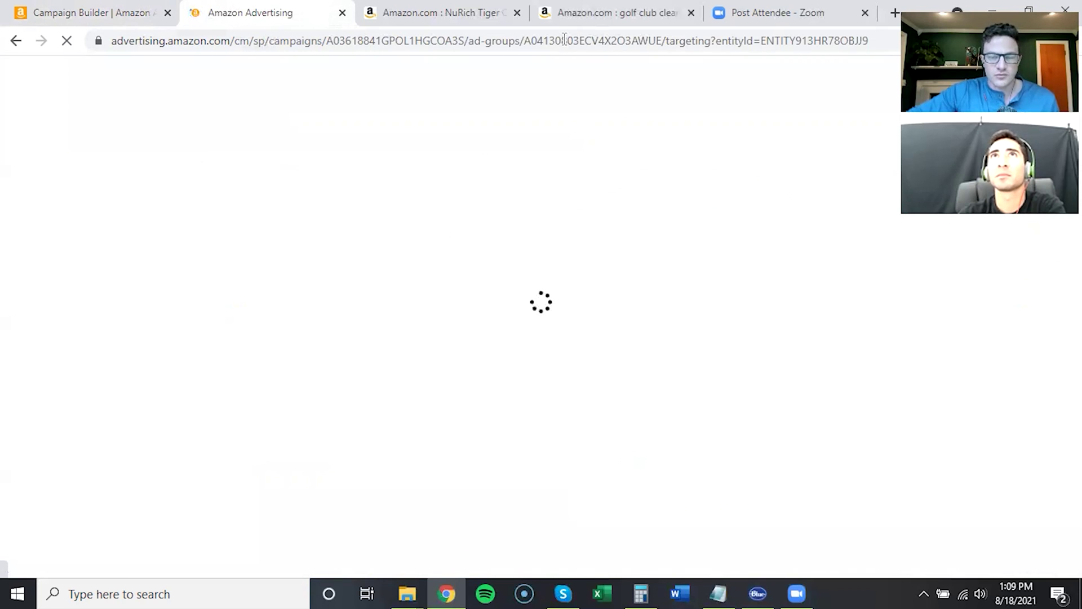
# Review Ad group 1's targeting chart and four automatic targets ($94.84 spend, 2.05 ROAS), then switch to Word
pyautogui.scroll(-3, 228, 329)
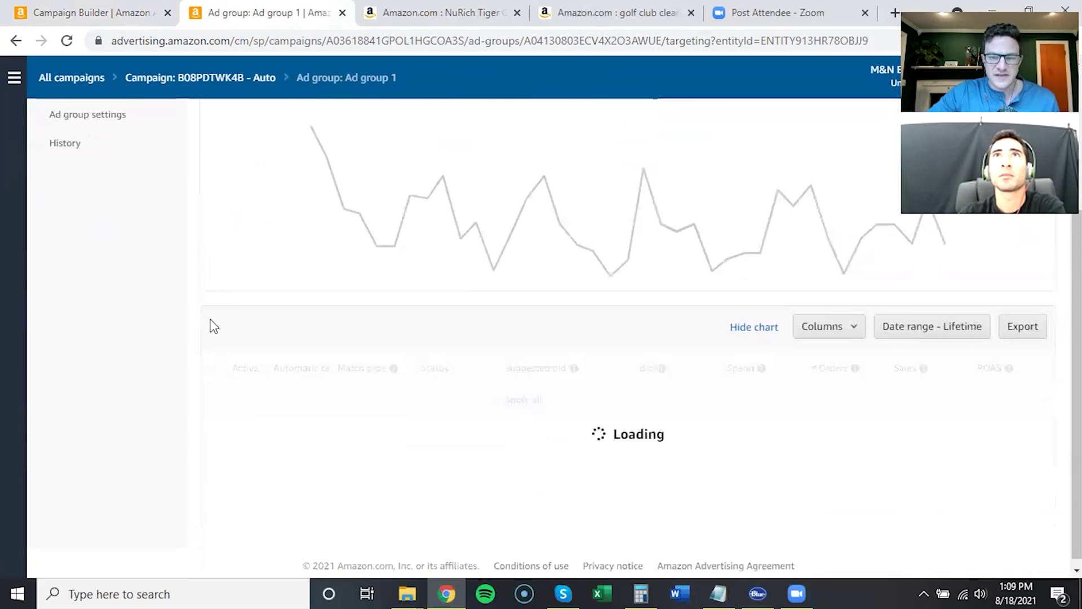
pyautogui.scroll(-2, 276, 362)
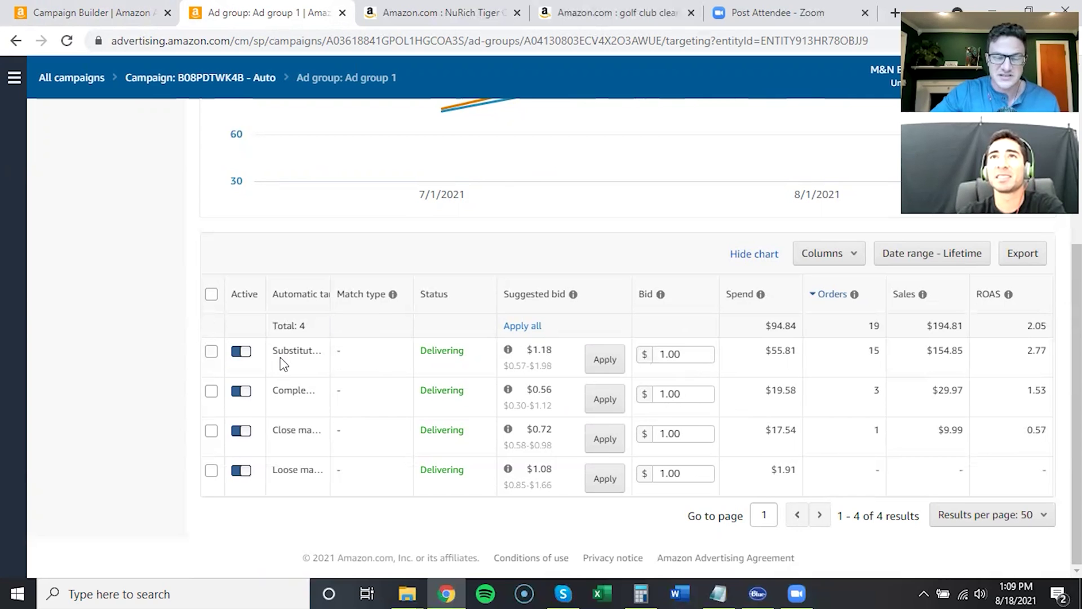
pyautogui.scroll(4, 213, 320)
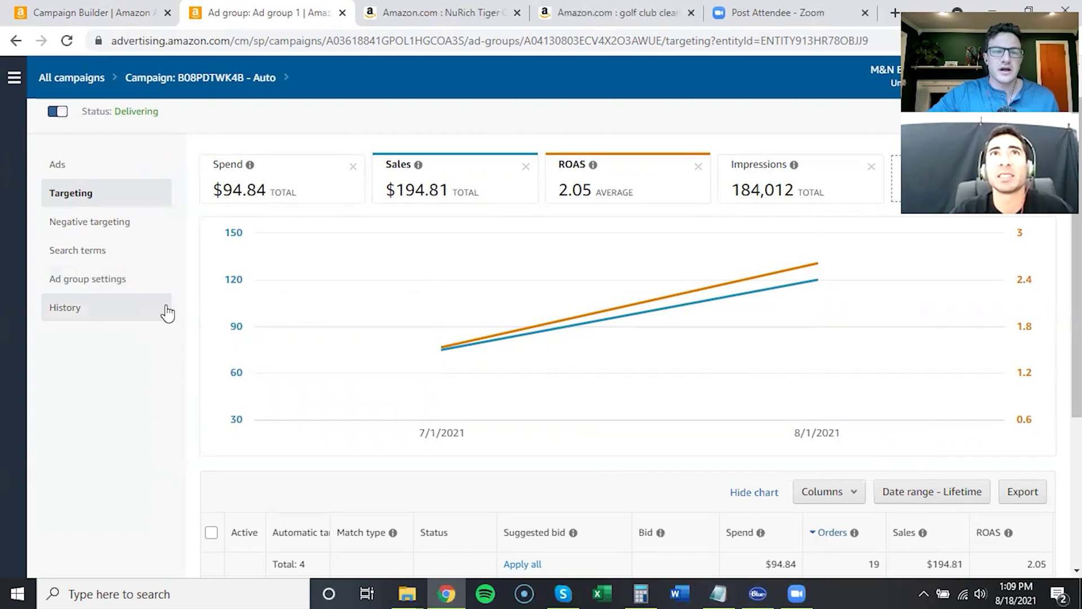
pyautogui.click(679, 593)
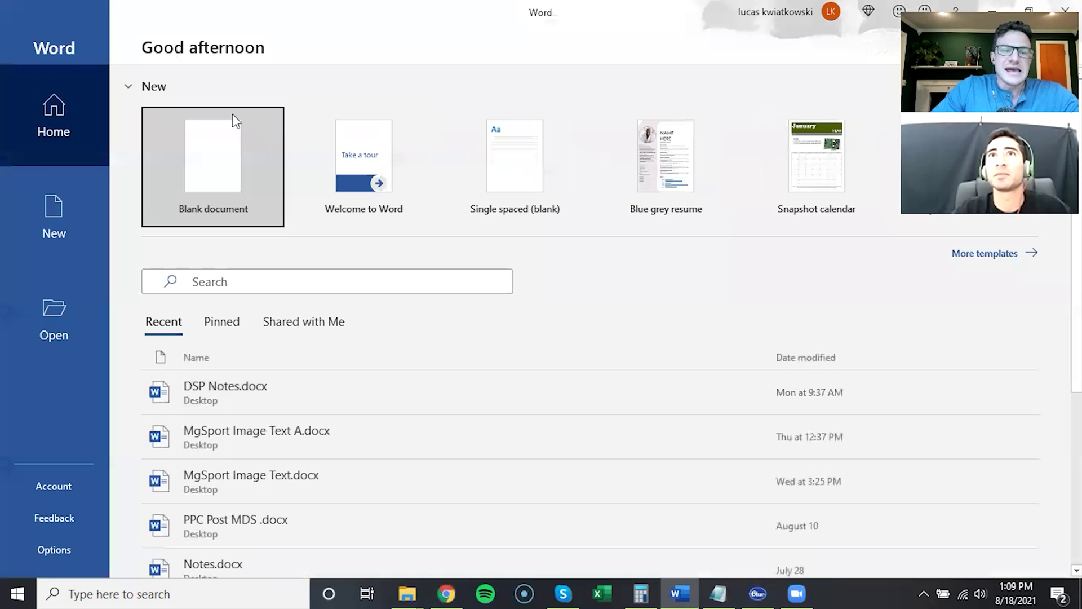
# In a blank Word document, note the budget split: 50, 40/day manual and auto, 20/day each, 10/day ASIN targeting
pyautogui.click(235, 152)
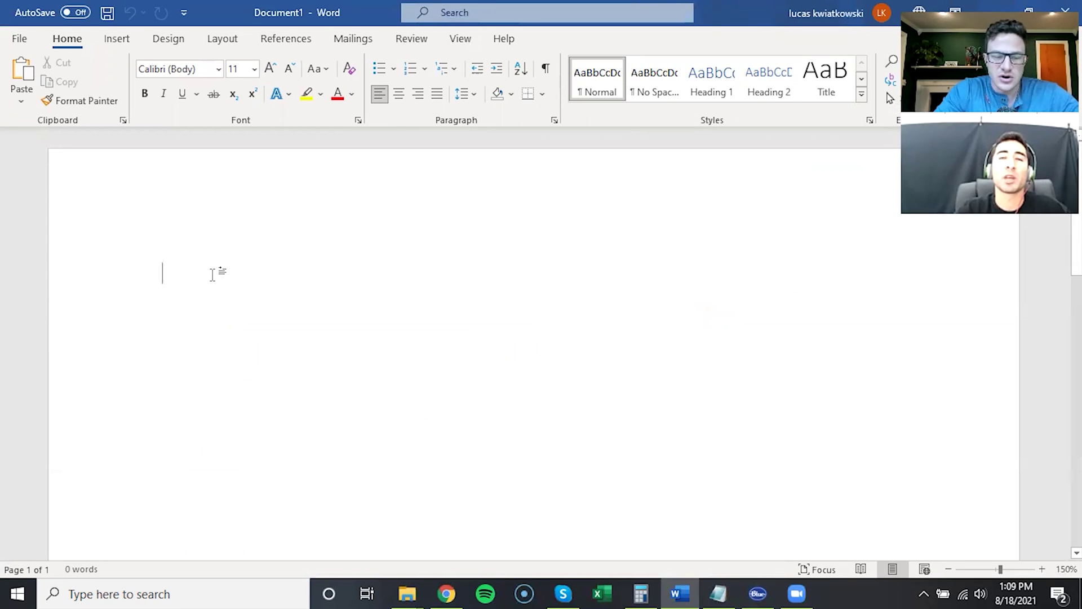
pyautogui.write('50/day')
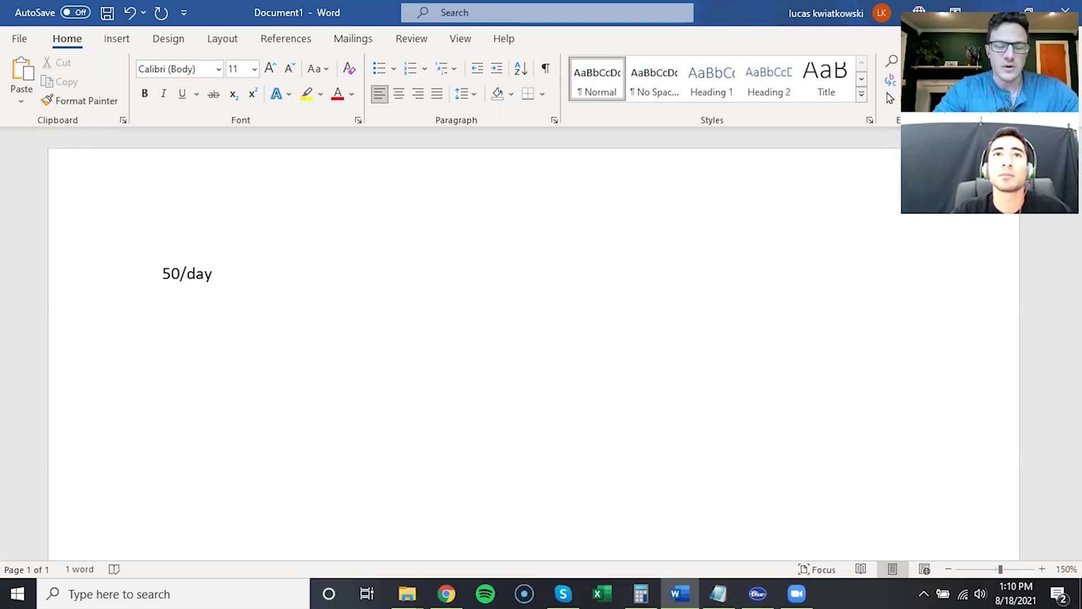
pyautogui.write('40/day to ')
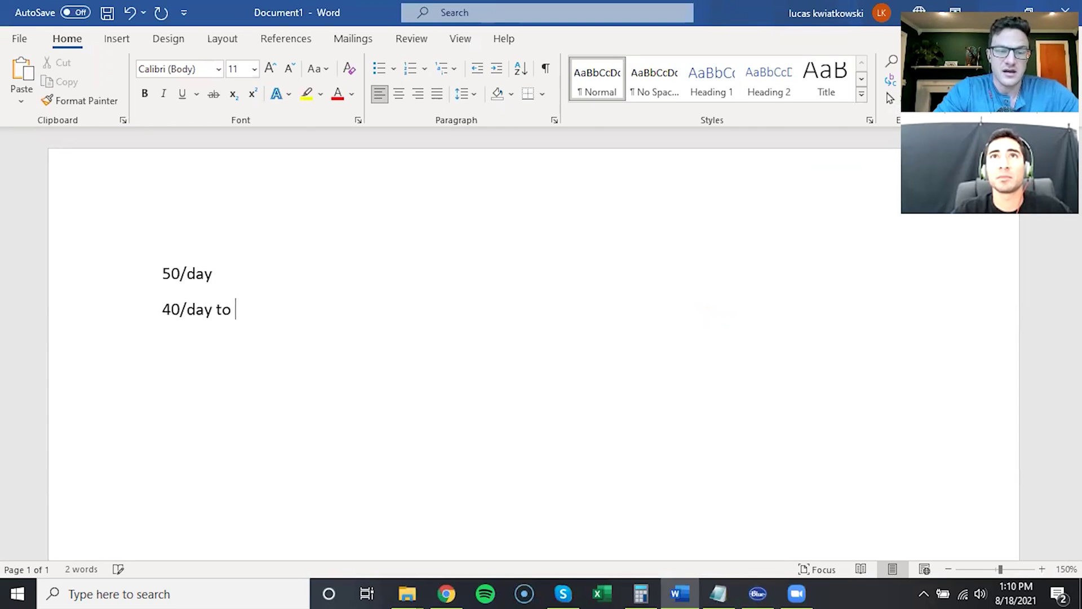
pyautogui.write('manual and auto')
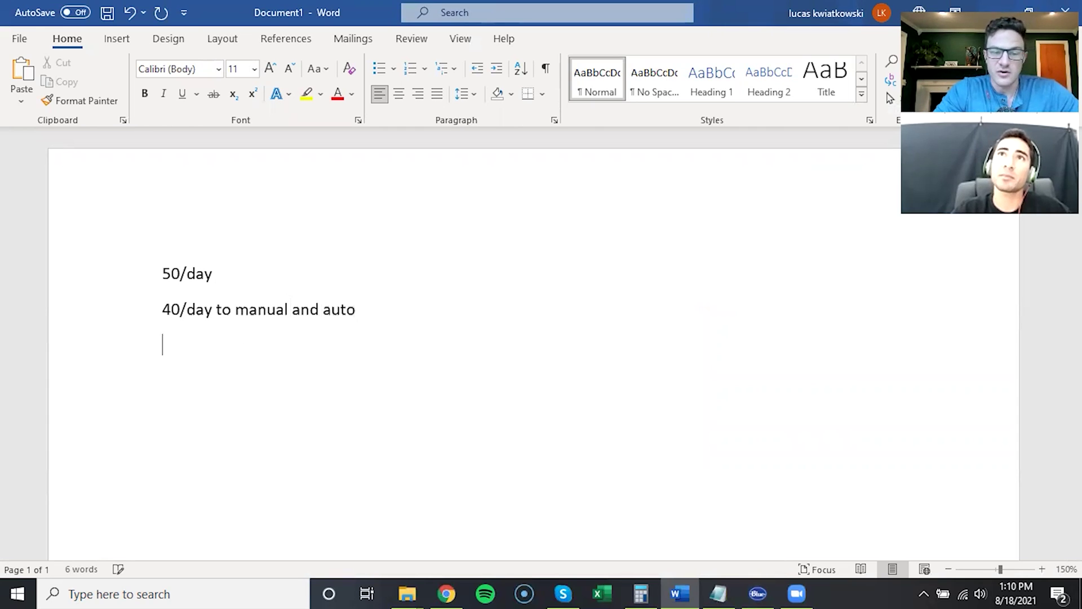
pyautogui.write(' 20/da')
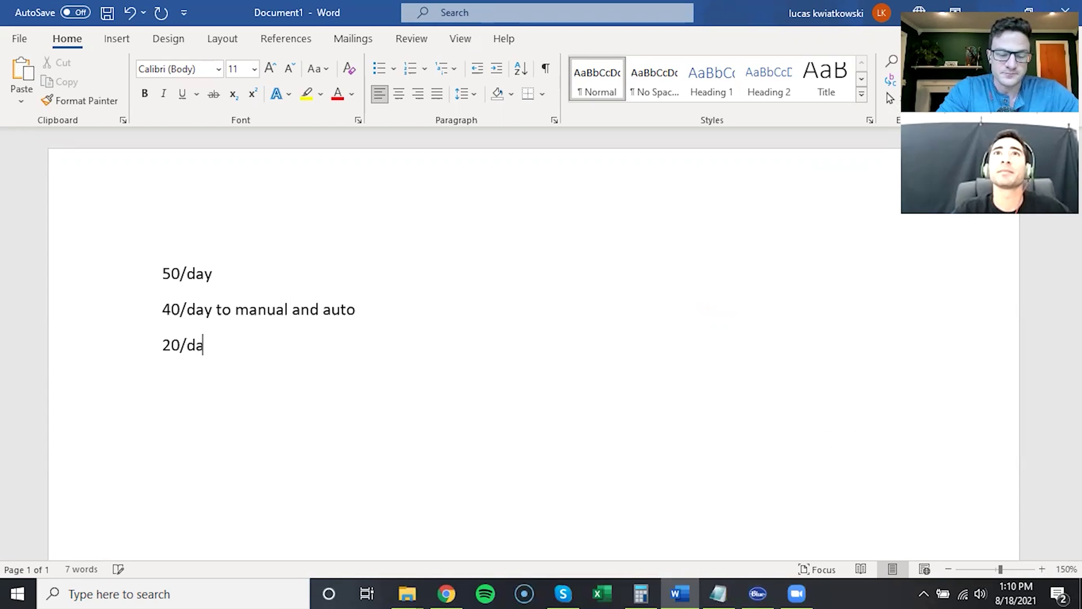
pyautogui.write('y auto ')
pyautogui.write('20')
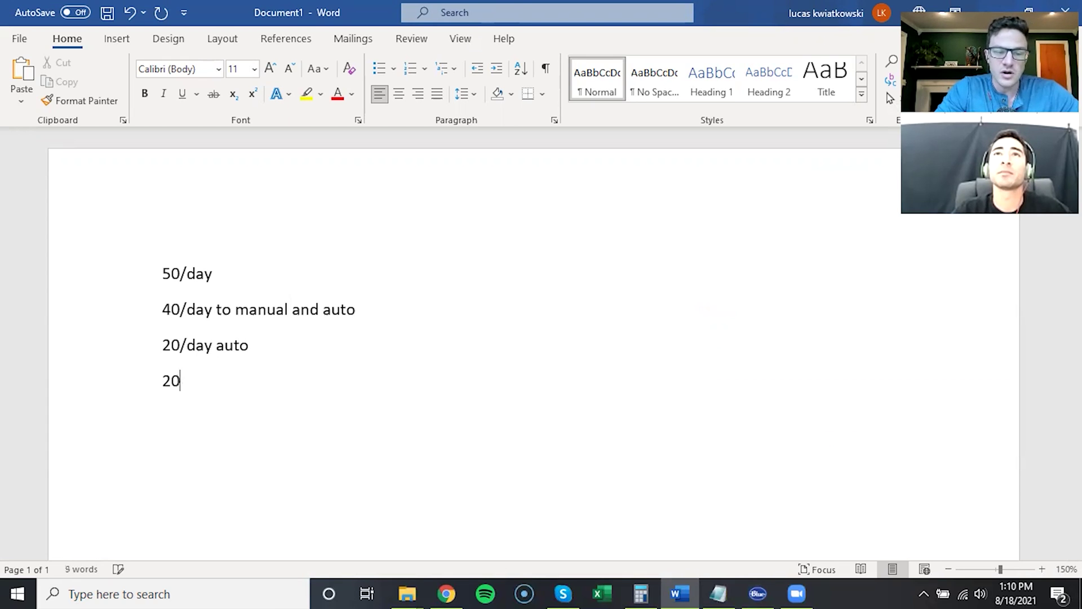
pyautogui.write('/day for manual')
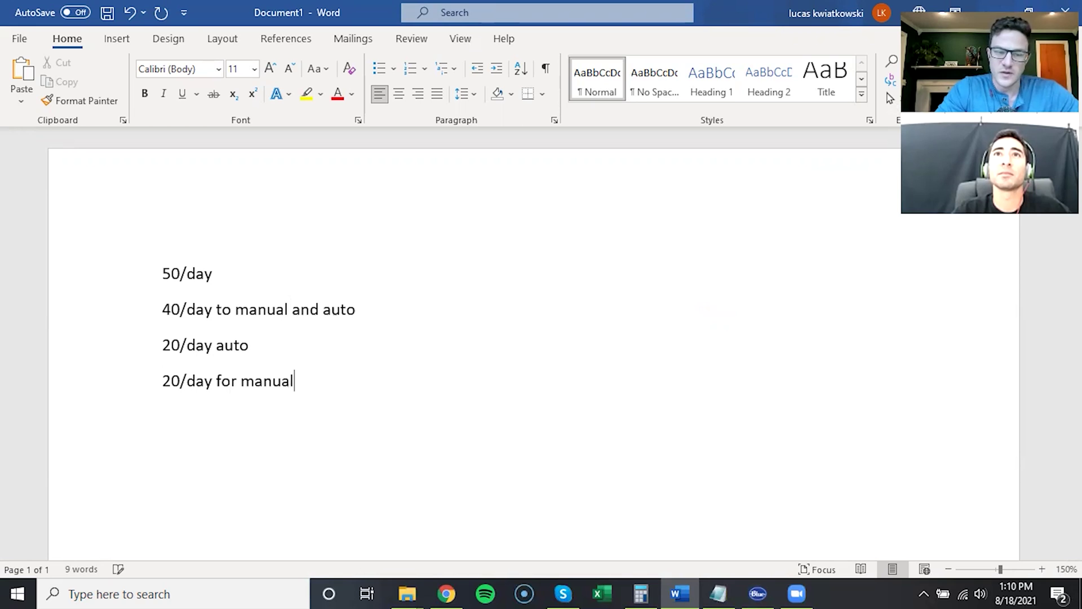
pyautogui.press('Return')
pyautogui.write('10/day')
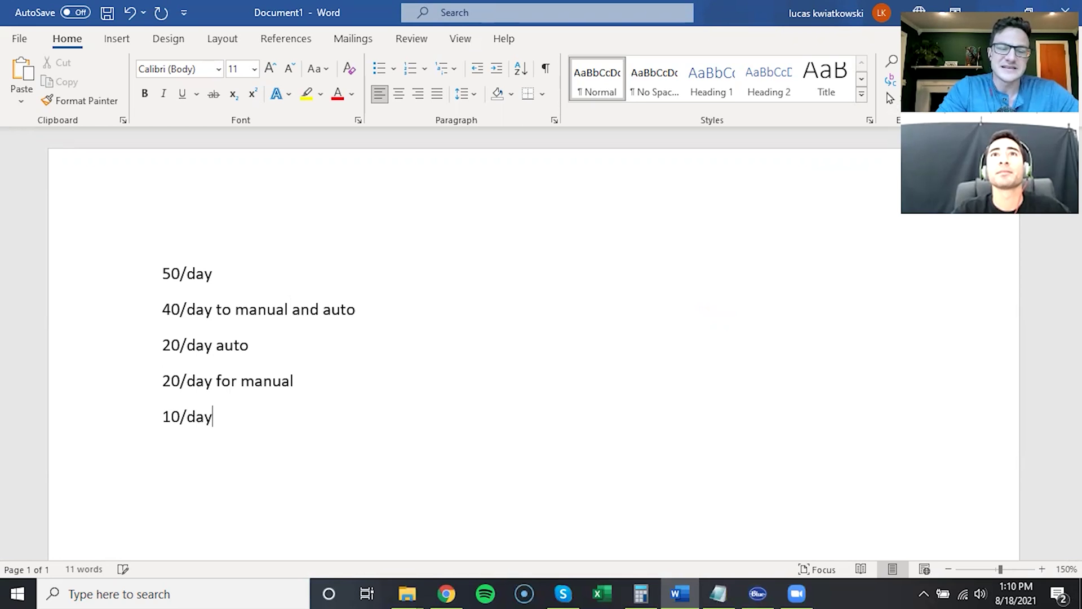
pyautogui.write(' for asin tar')
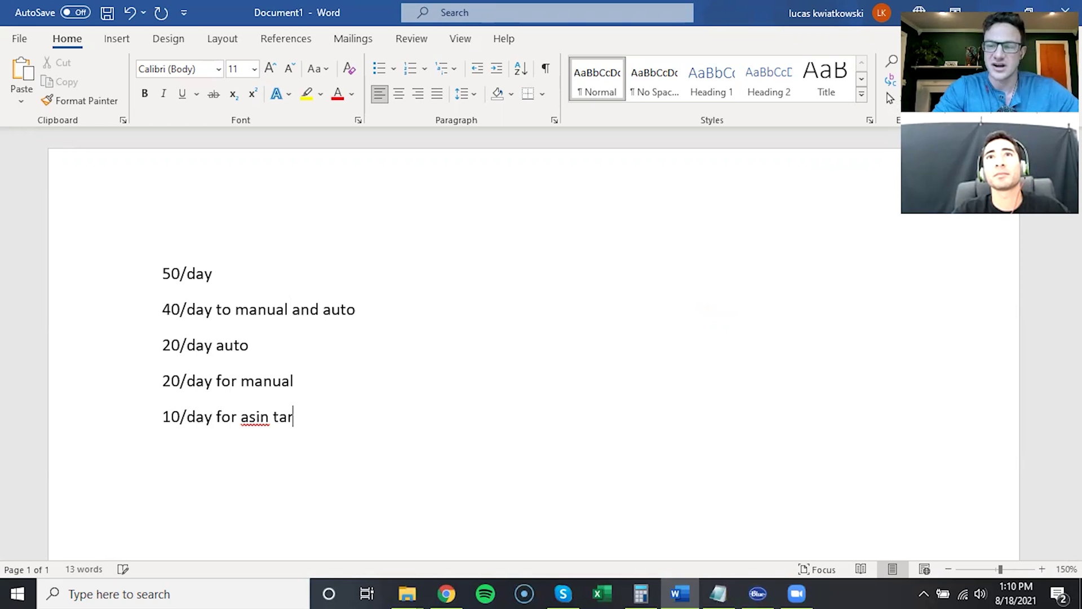
pyautogui.write('geting')
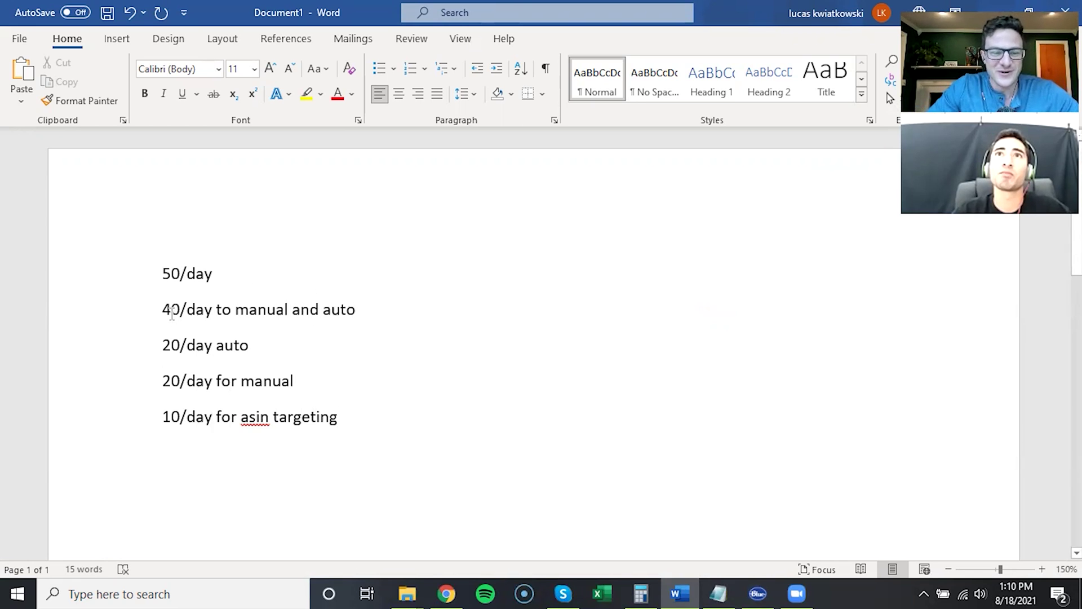
pyautogui.moveTo(162, 312); pyautogui.dragTo(258, 345)
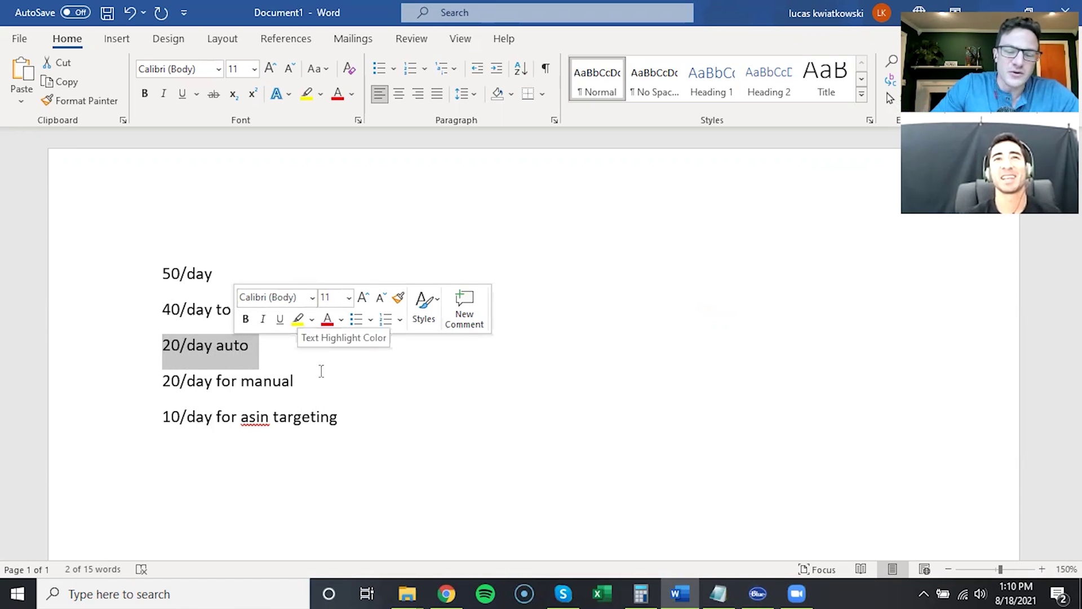
pyautogui.click(444, 591)
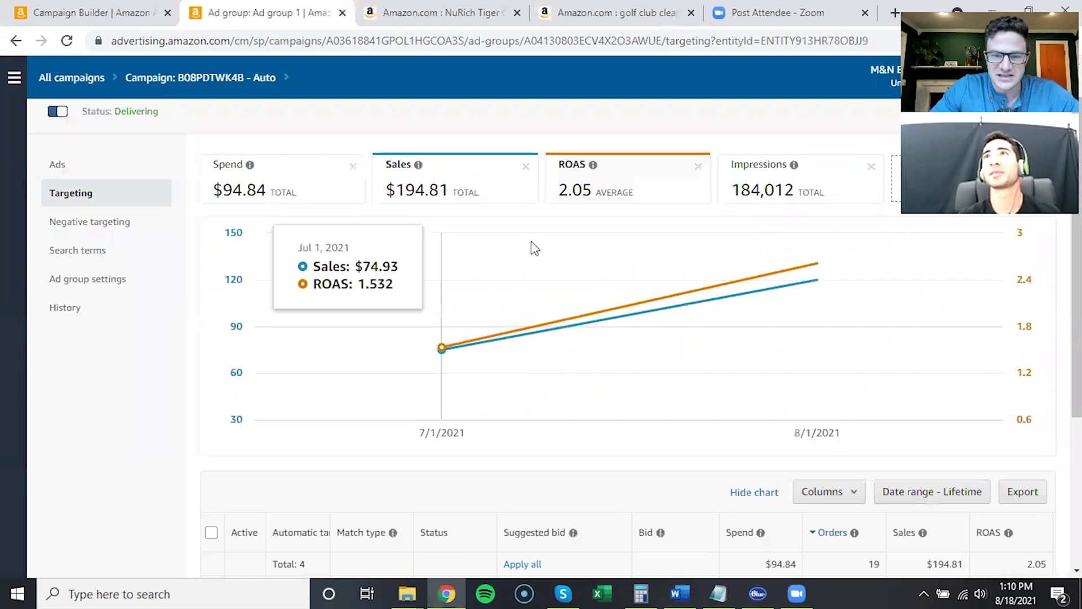
# Replace the Impressions and ROAS summary cards with ACOS (48.68%)
pyautogui.scroll(-2, 651, 309)
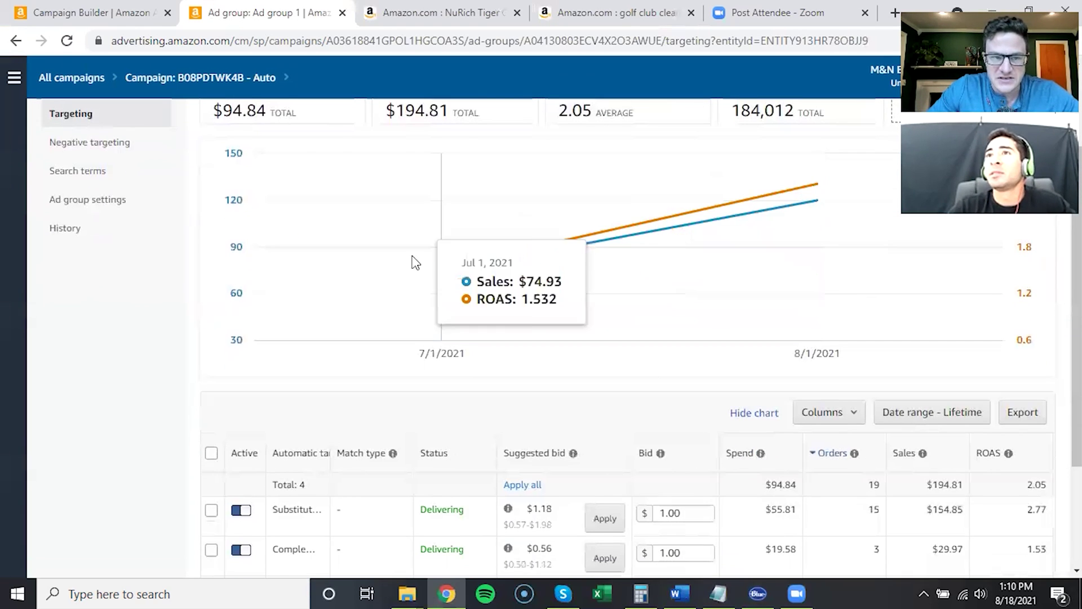
pyautogui.scroll(2, 418, 256)
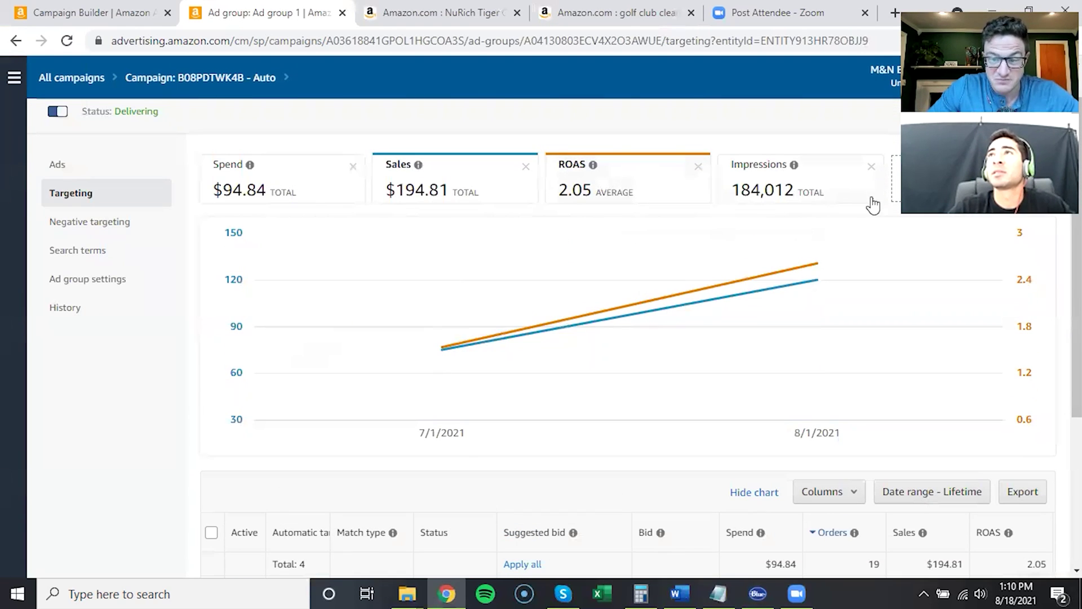
pyautogui.click(872, 168)
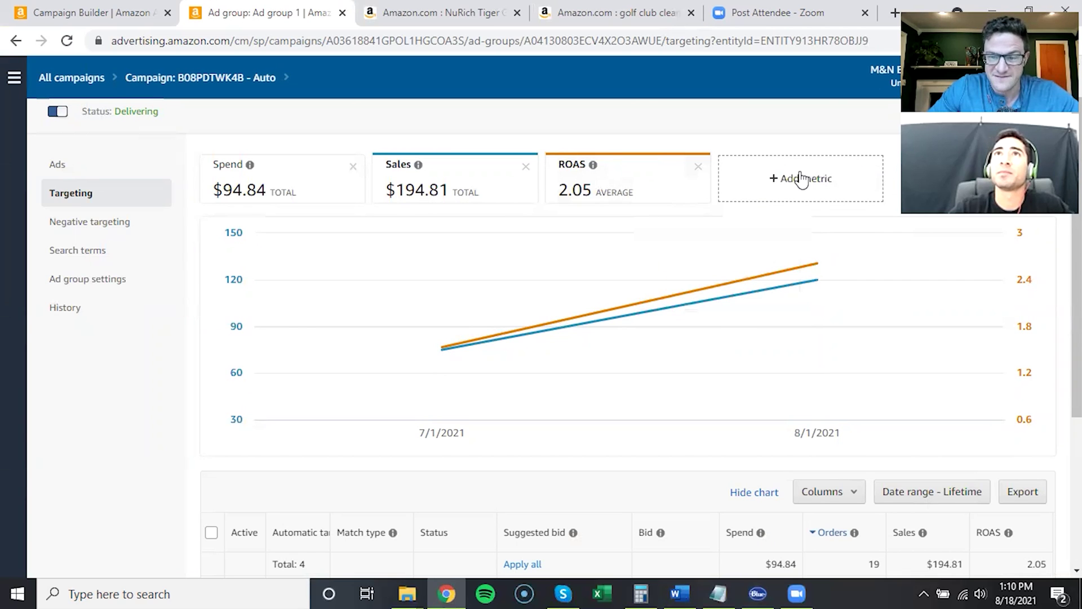
pyautogui.click(796, 178)
pyautogui.click(893, 337)
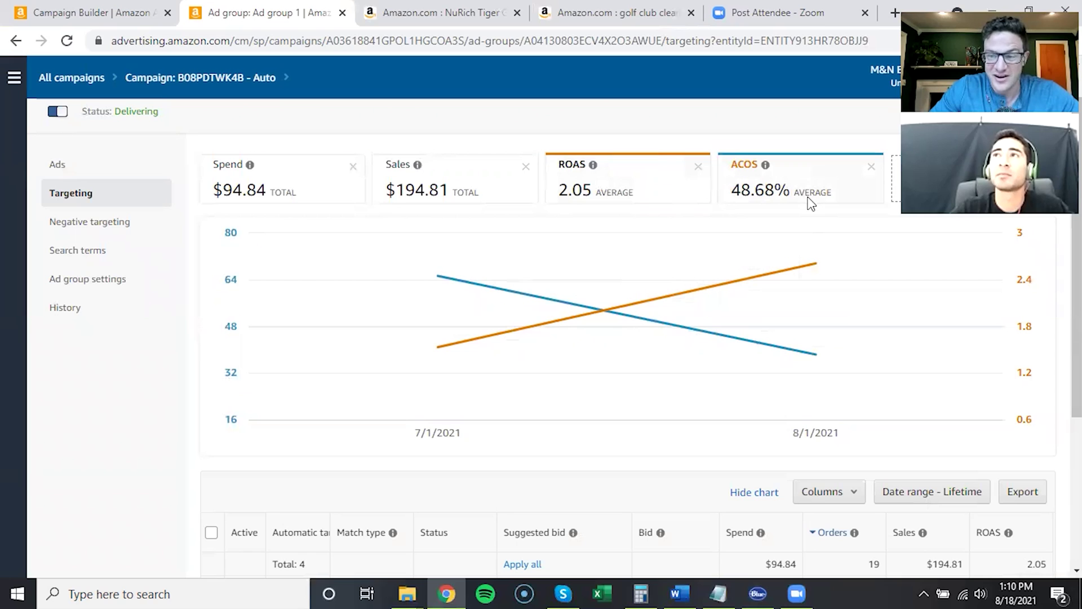
pyautogui.click(700, 168)
pyautogui.click(768, 176)
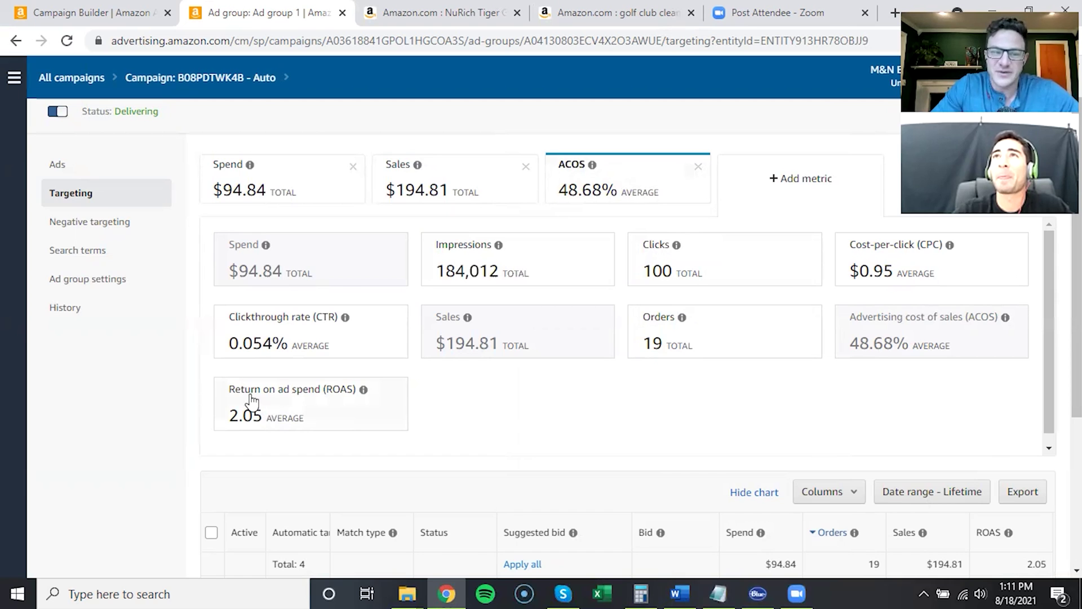
# Open Ad group 1's search terms report
pyautogui.scroll(-1, 153, 374)
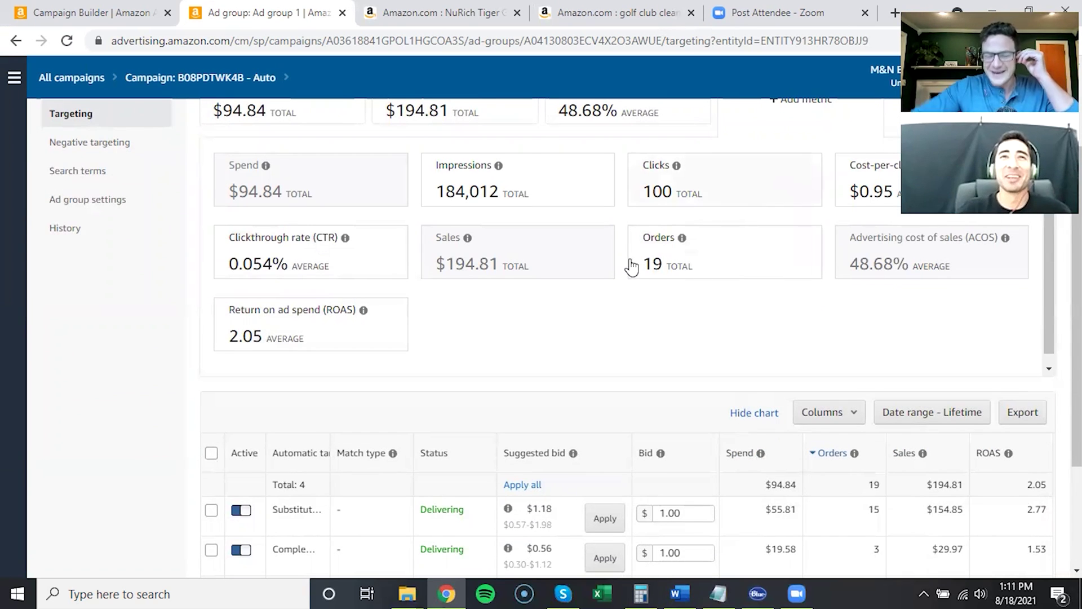
pyautogui.scroll(-3, 580, 331)
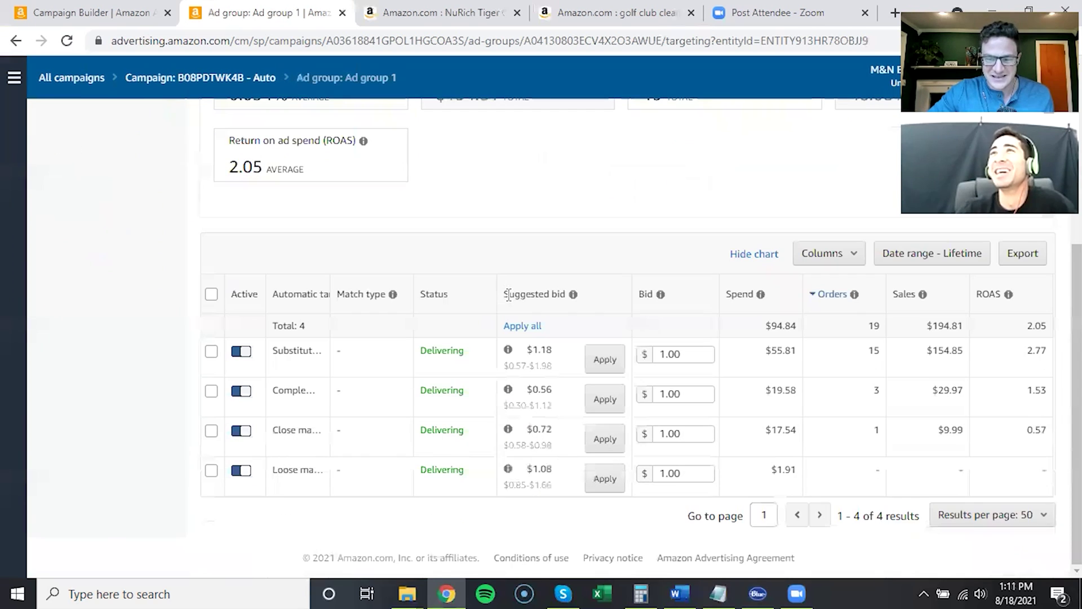
pyautogui.scroll(1, 408, 372)
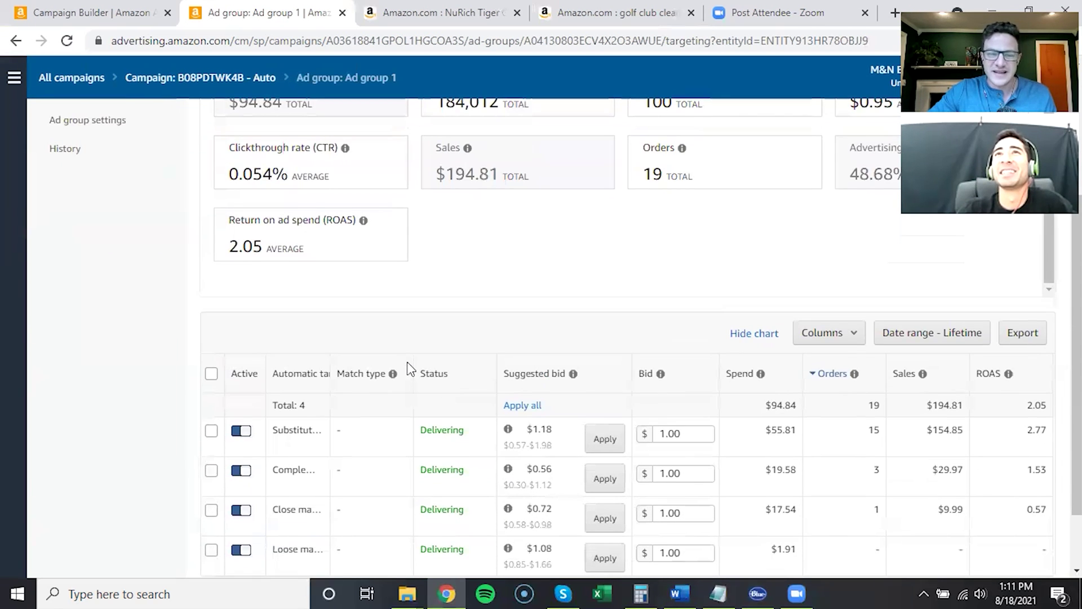
pyautogui.scroll(3, 408, 372)
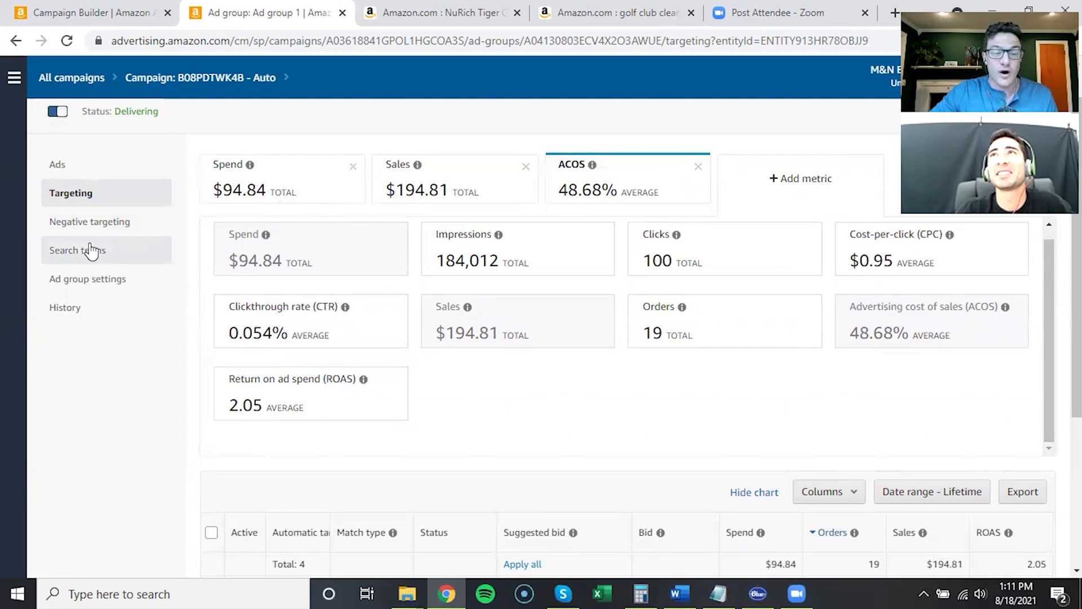
pyautogui.click(90, 250)
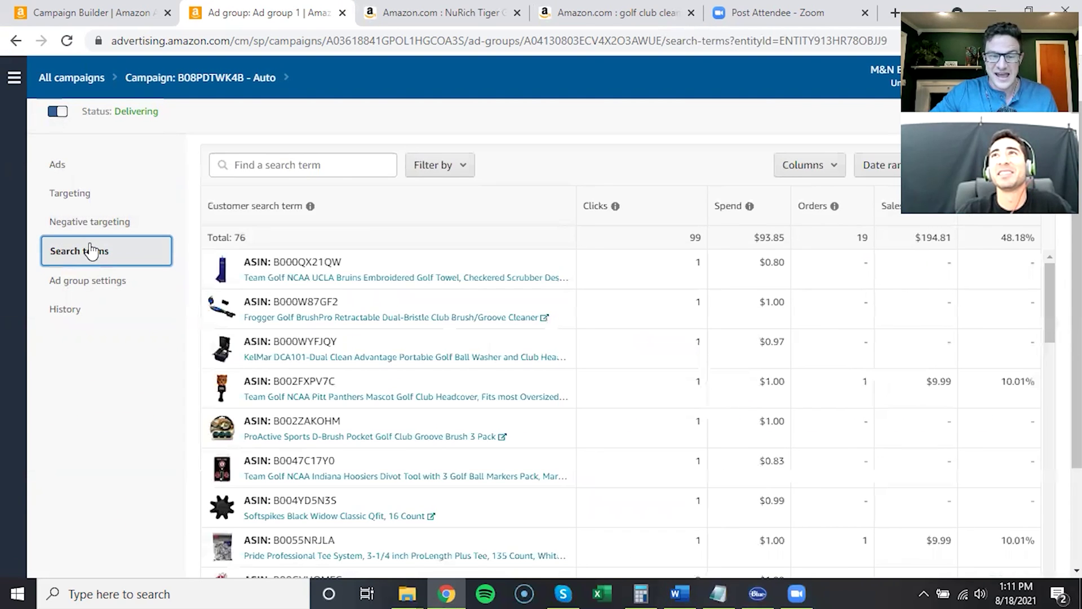
pyautogui.click(803, 214)
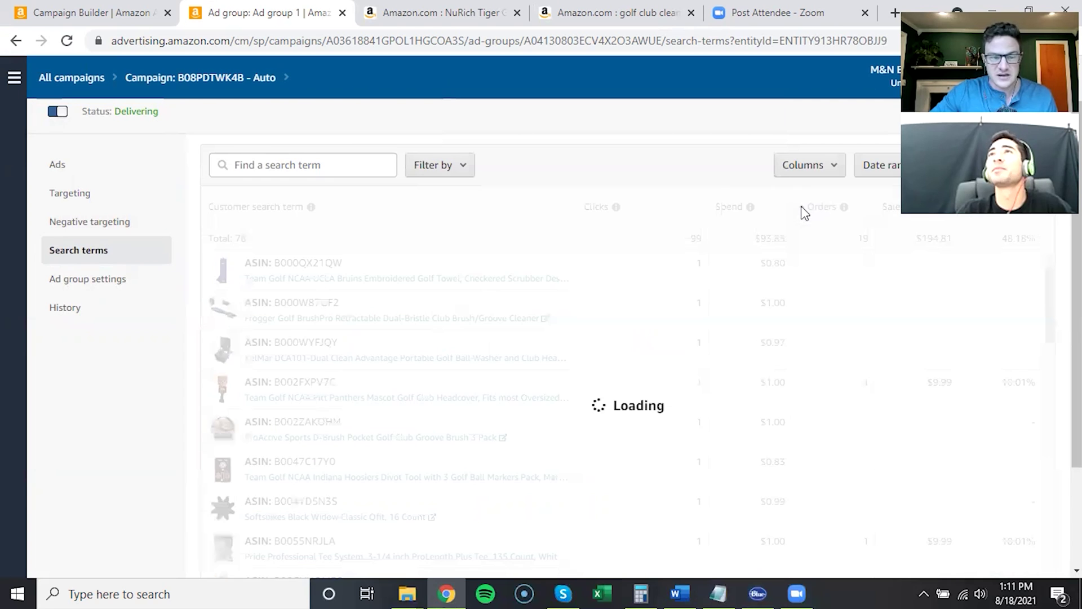
pyautogui.click(811, 222)
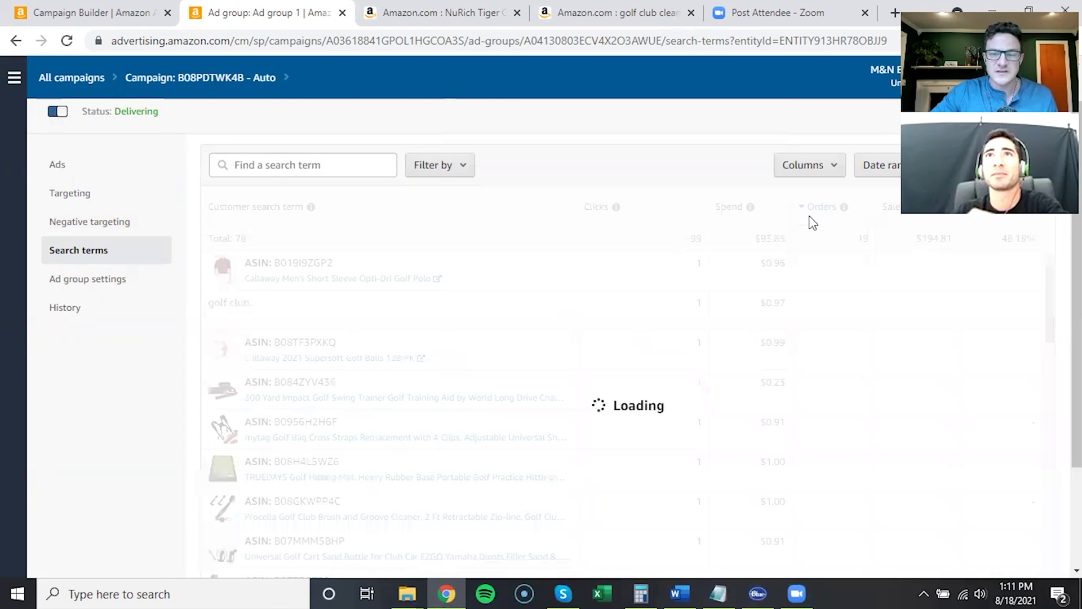
pyautogui.moveTo(749, 206)
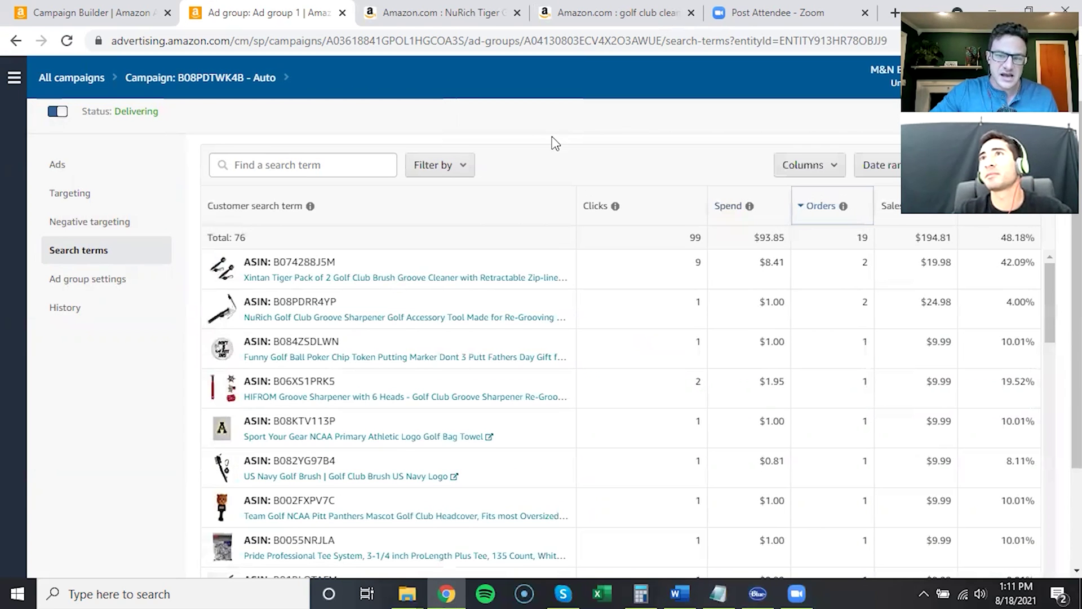
pyautogui.scroll(-1, 741, 270)
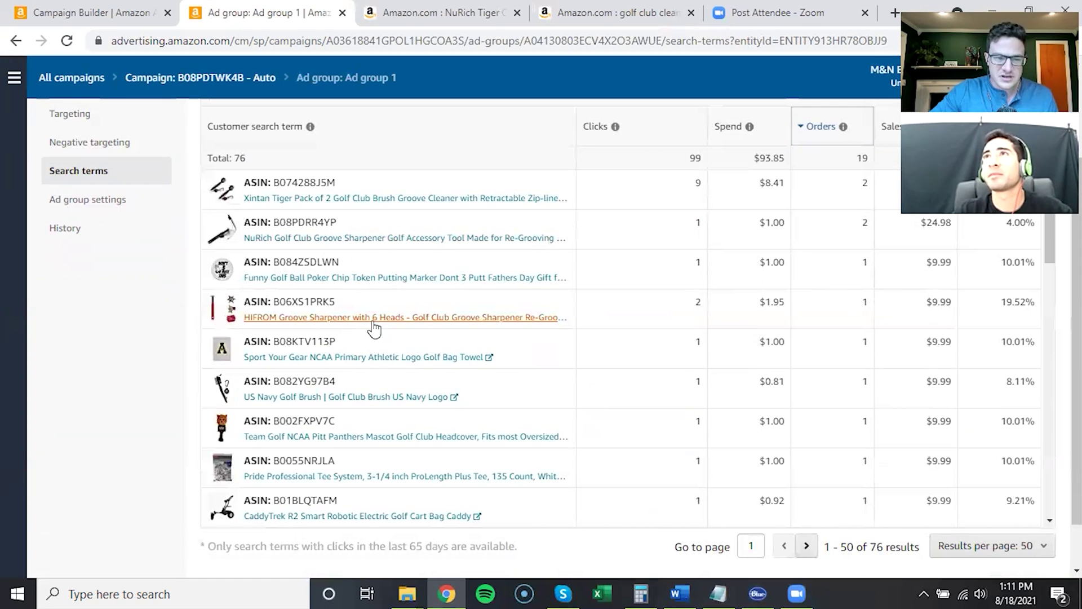
pyautogui.scroll(-3, 372, 320)
pyautogui.scroll(-5, 372, 321)
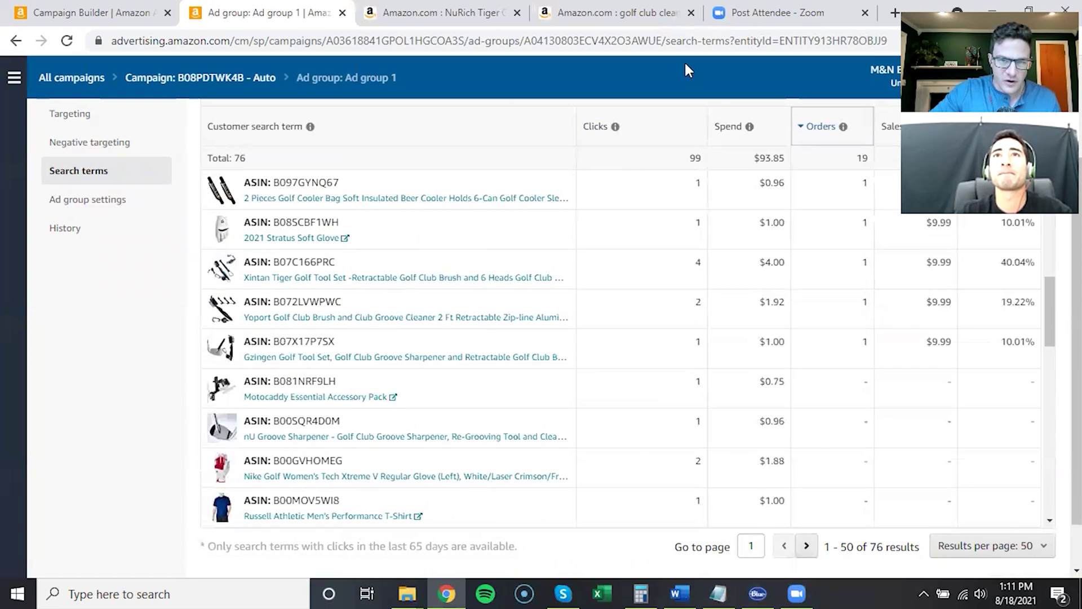
pyautogui.click(439, 8)
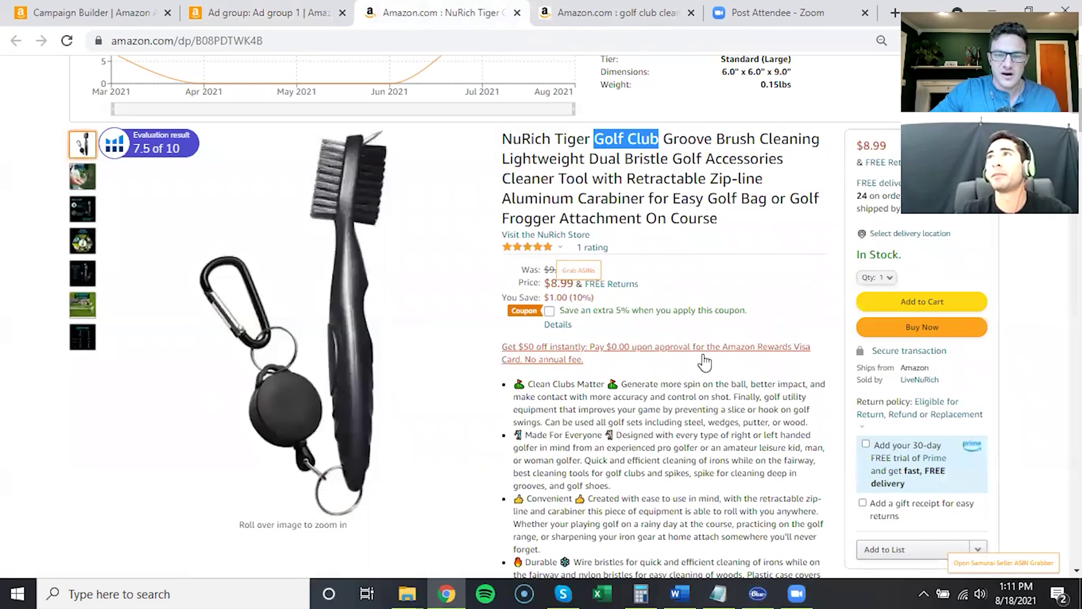
pyautogui.scroll(-15, 462, 265)
pyautogui.scroll(-3, 463, 265)
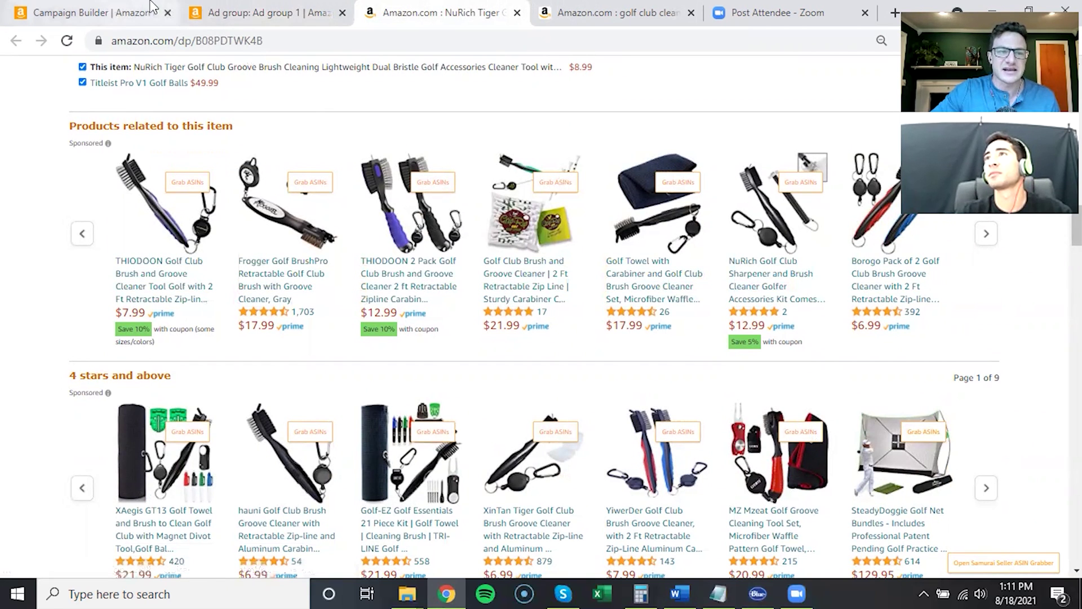
pyautogui.click(255, 13)
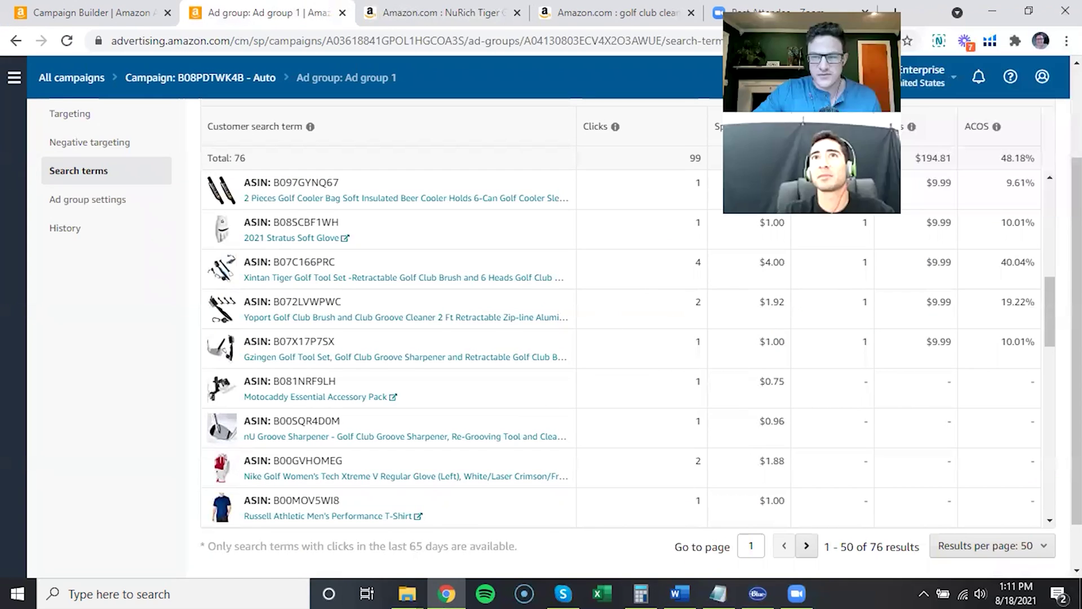
# Export the Ad group 1 search terms to CSV, then highlight the 'golf cleaner' and 'golf club brush' rows
pyautogui.scroll(10, 930, 107)
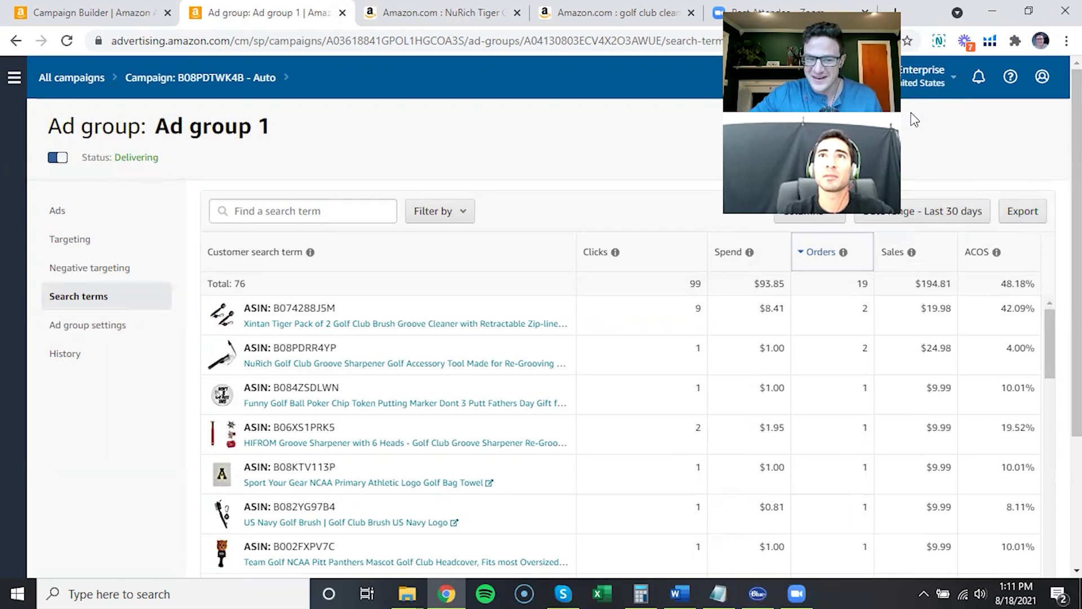
pyautogui.click(1018, 220)
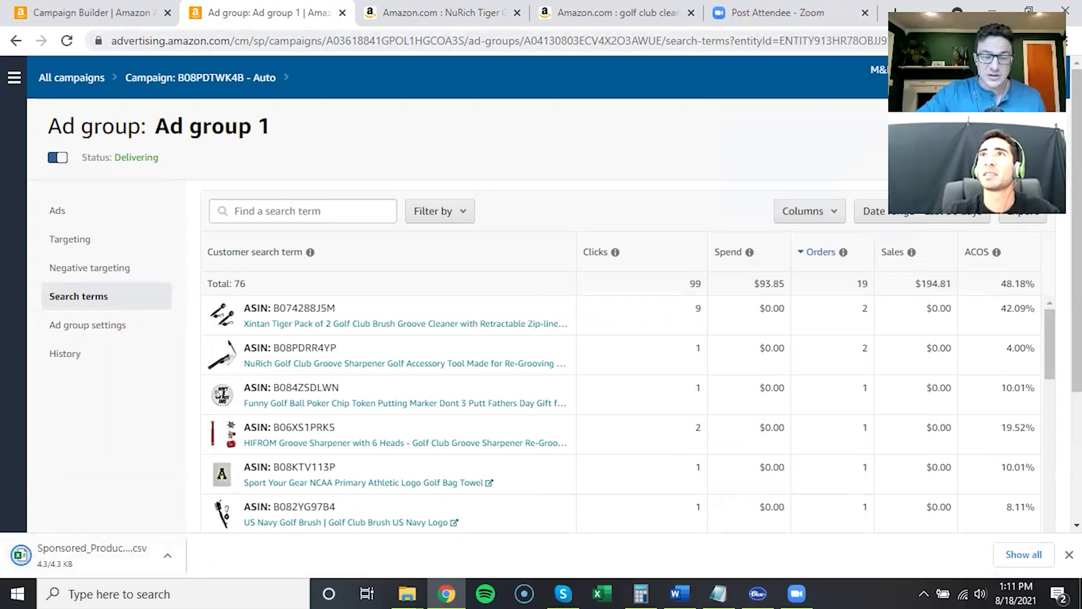
pyautogui.scroll(-1, 464, 307)
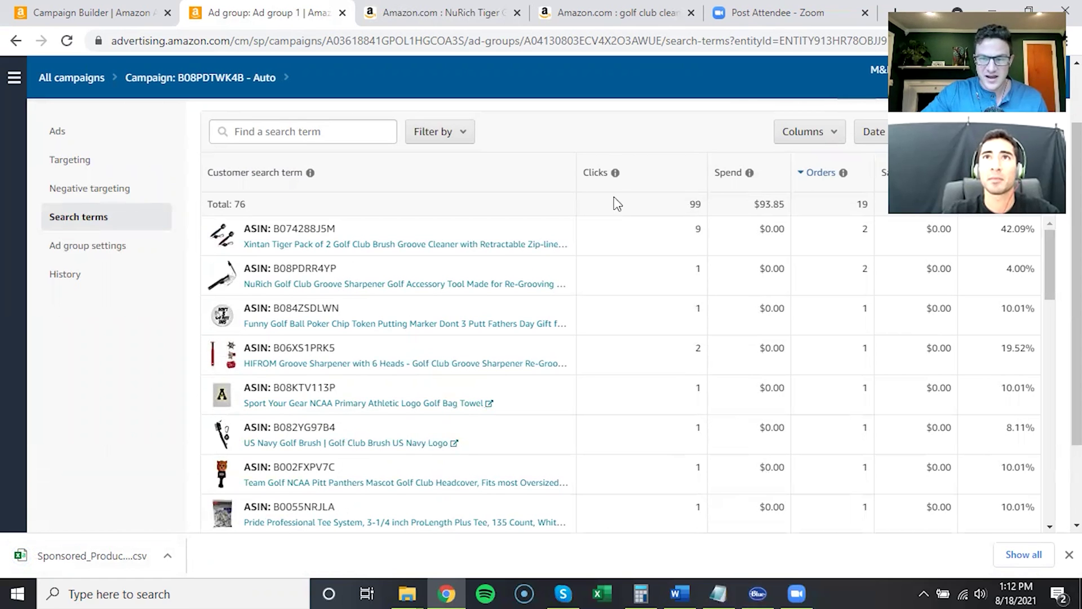
pyautogui.scroll(-2, 589, 314)
pyautogui.scroll(-4, 476, 303)
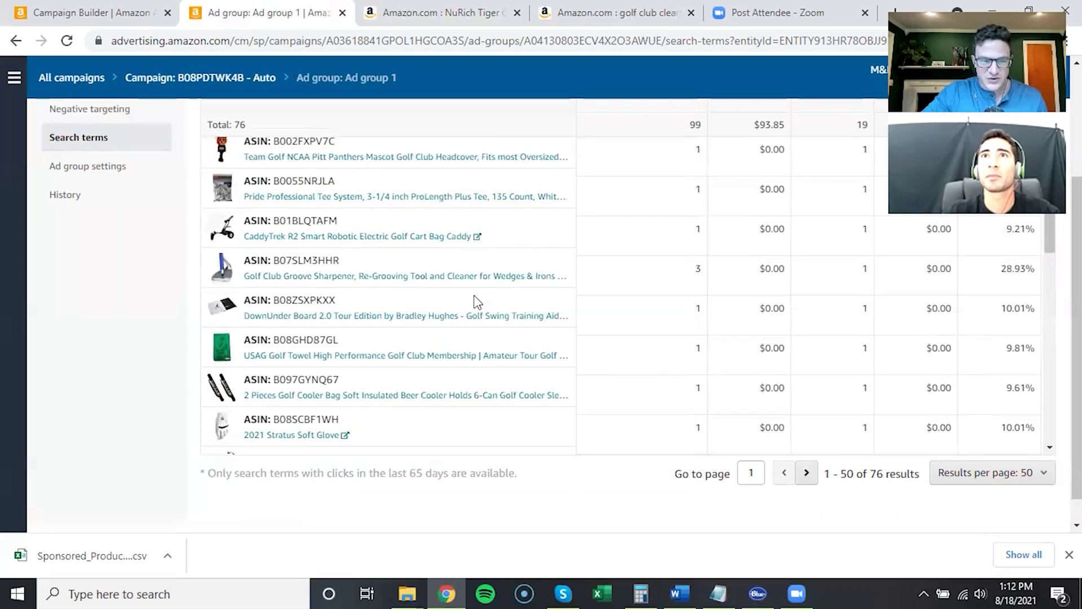
pyautogui.scroll(-10, 399, 299)
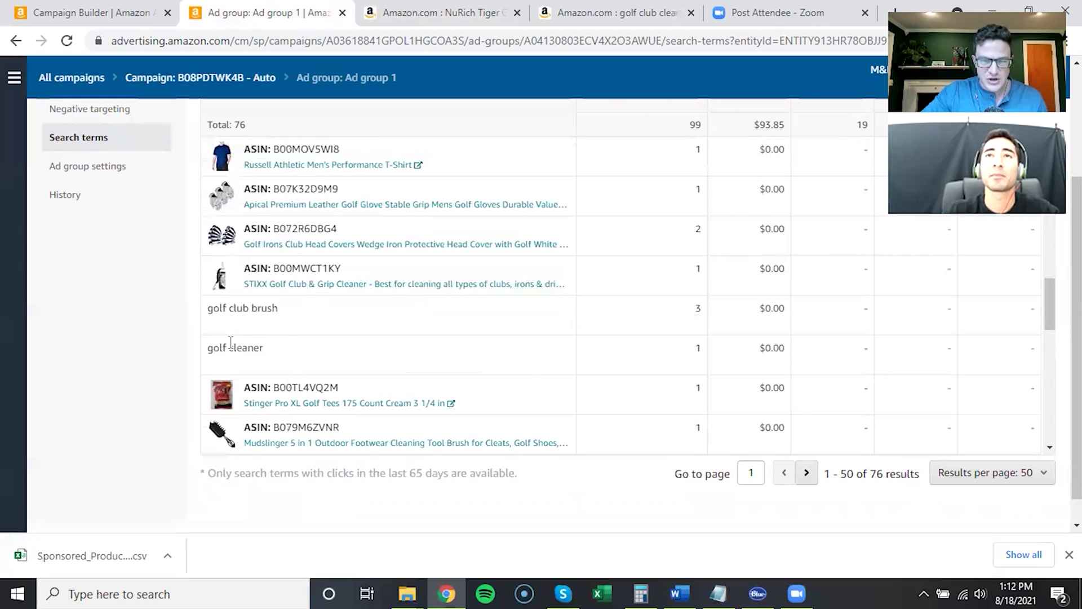
pyautogui.moveTo(208, 349); pyautogui.dragTo(264, 349)
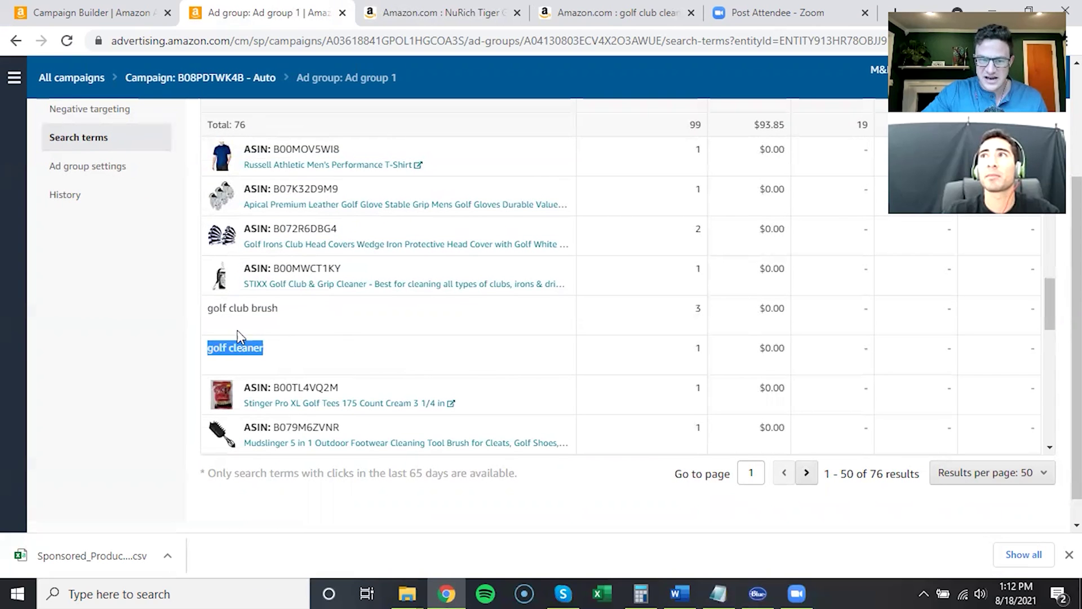
pyautogui.moveTo(209, 307)
pyautogui.mouseDown()
pyautogui.moveTo(286, 315)
pyautogui.moveTo(235, 348)
pyautogui.moveTo(193, 334)
pyautogui.moveTo(210, 304)
pyautogui.mouseUp()
pyautogui.click(226, 297)
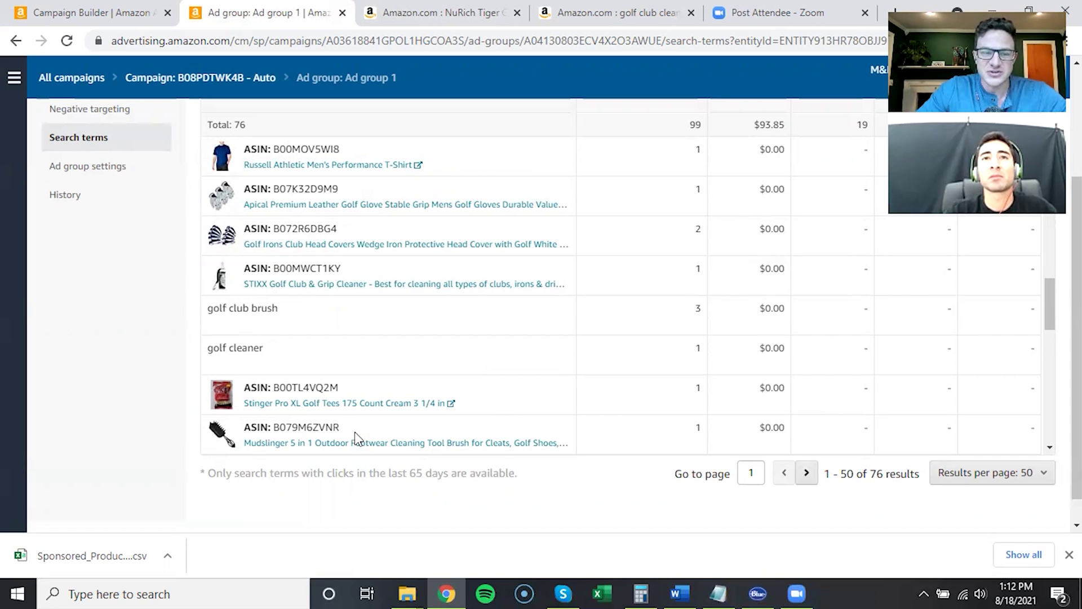
pyautogui.scroll(3, 126, 320)
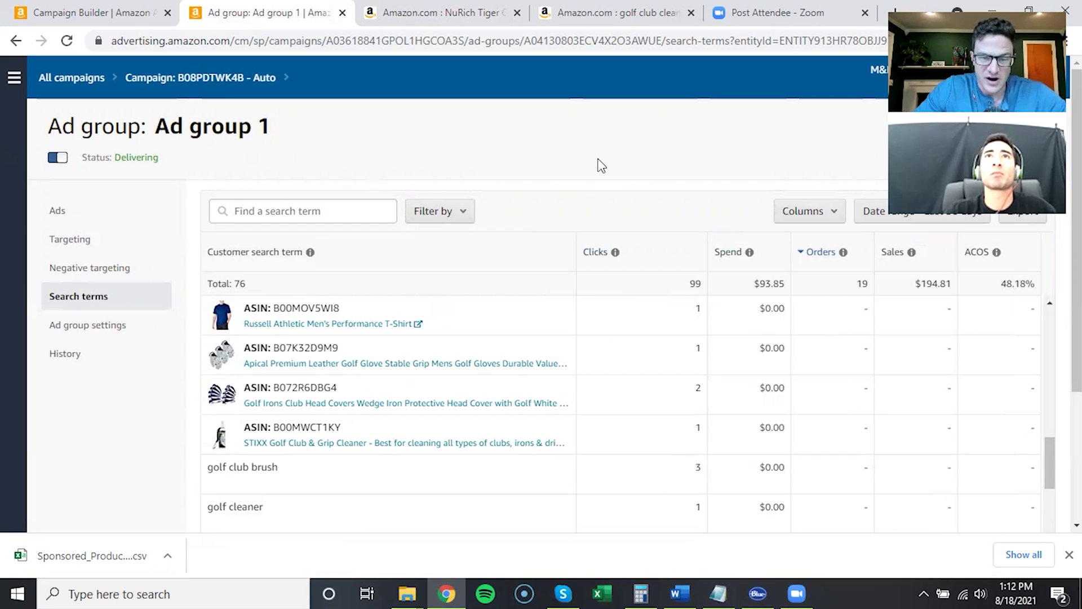
pyautogui.click(483, 16)
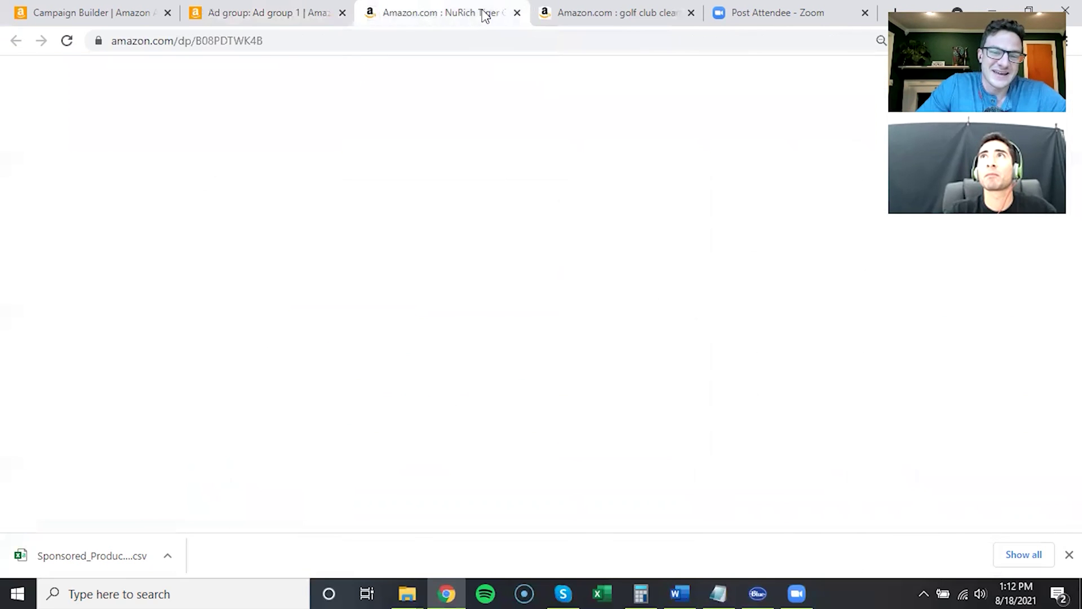
pyautogui.scroll(15, 491, 239)
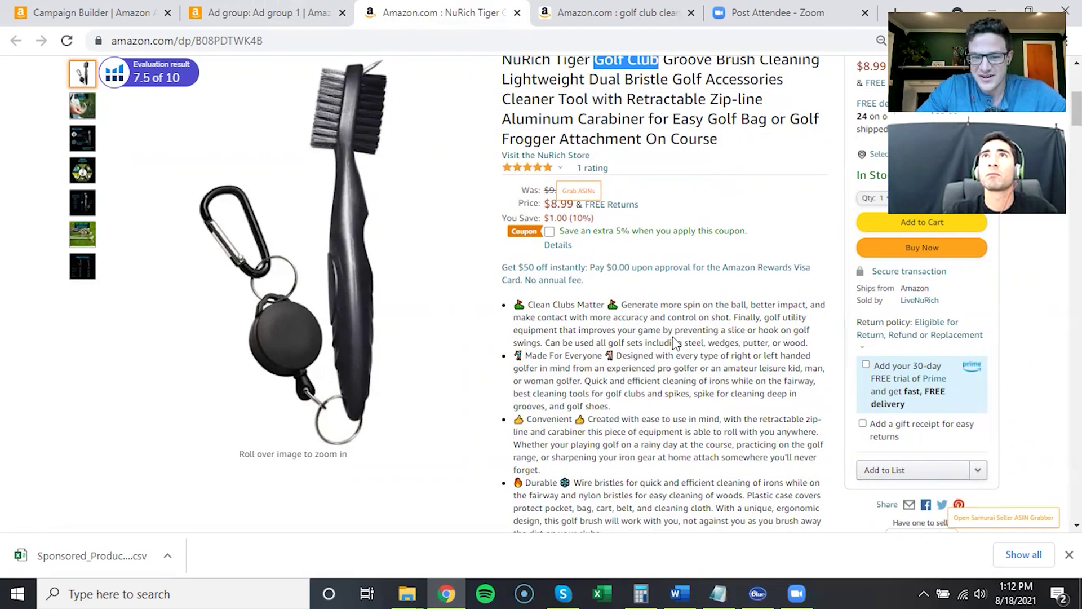
pyautogui.scroll(-12, 670, 225)
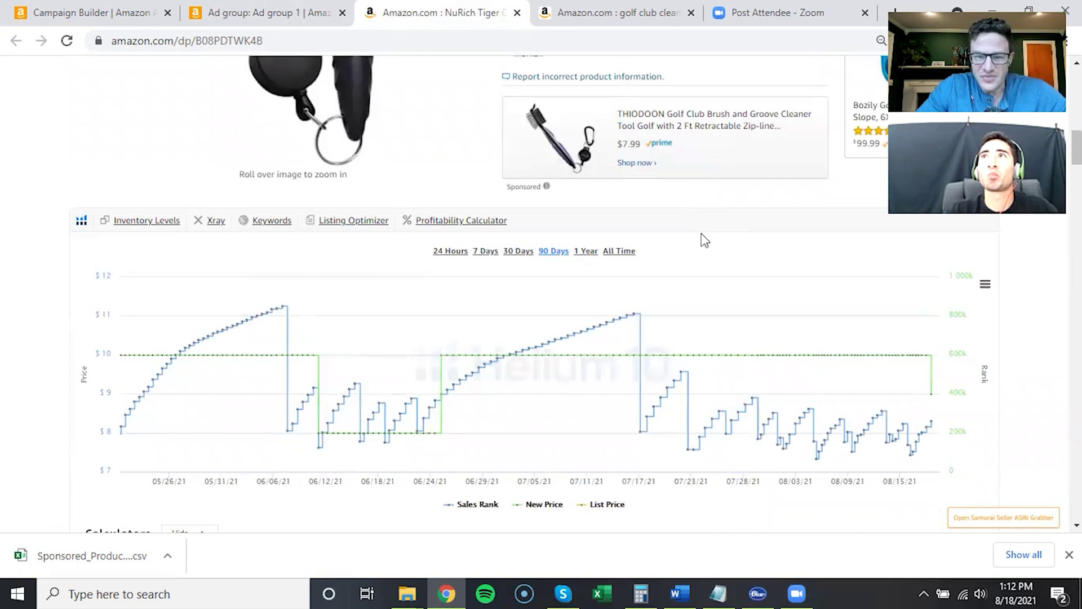
pyautogui.scroll(12, 704, 241)
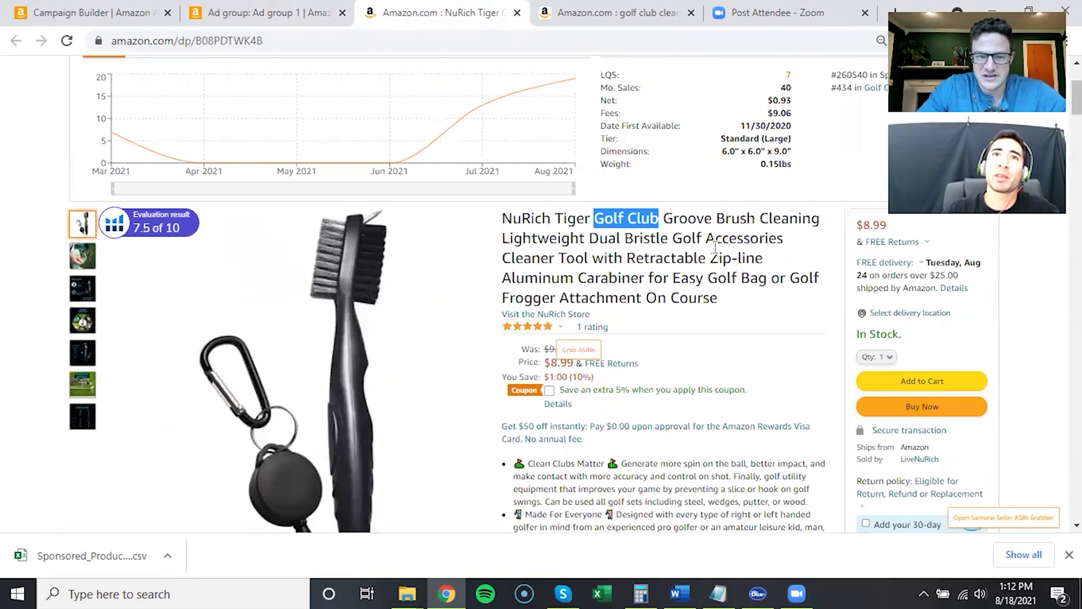
pyautogui.scroll(-2, 714, 247)
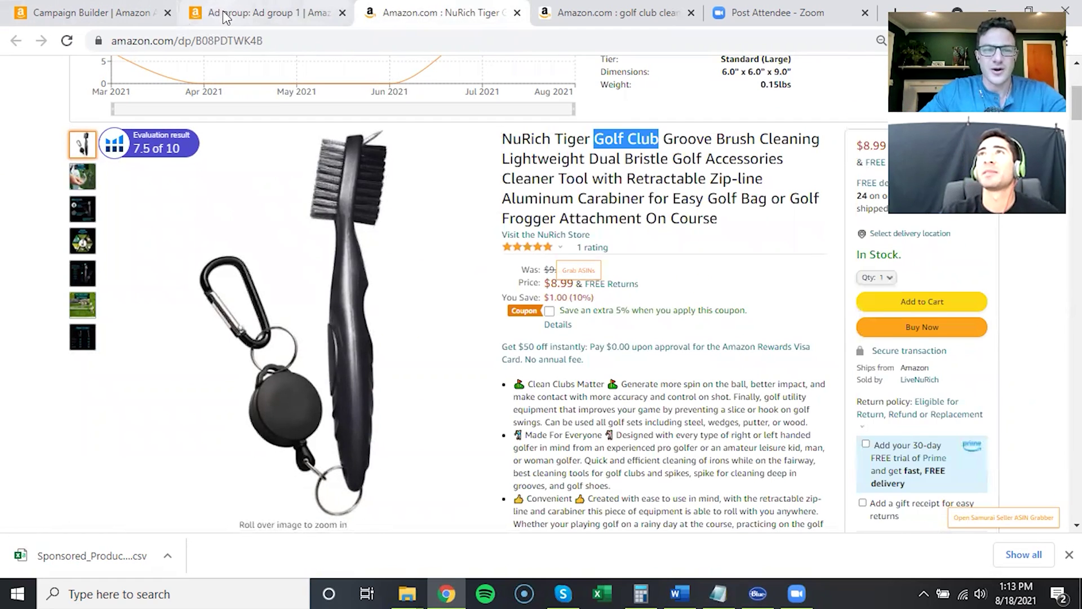
pyautogui.moveTo(83, 208)
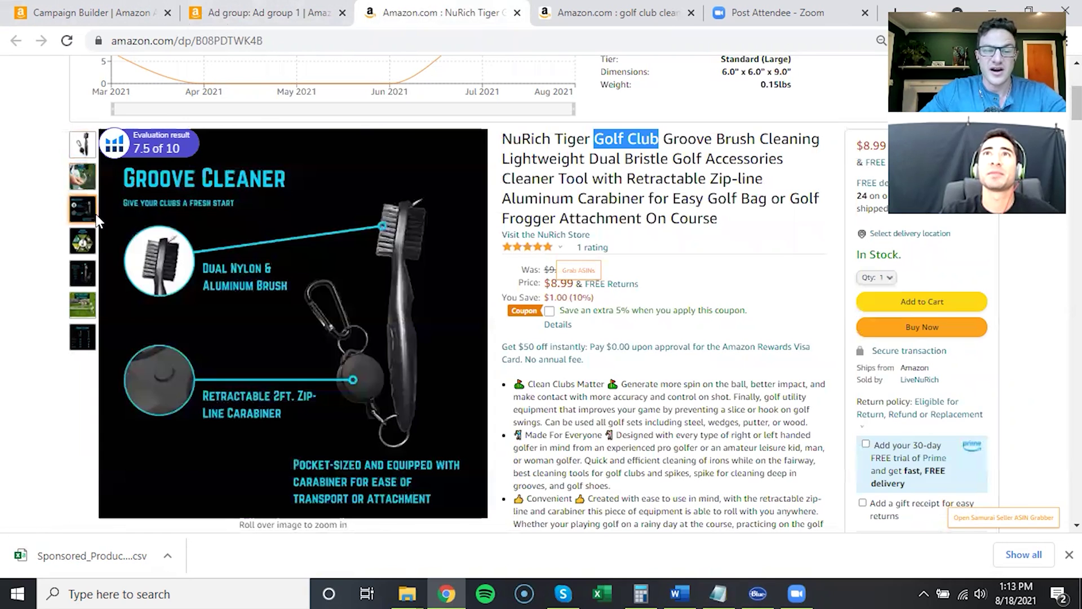
pyautogui.click(258, 17)
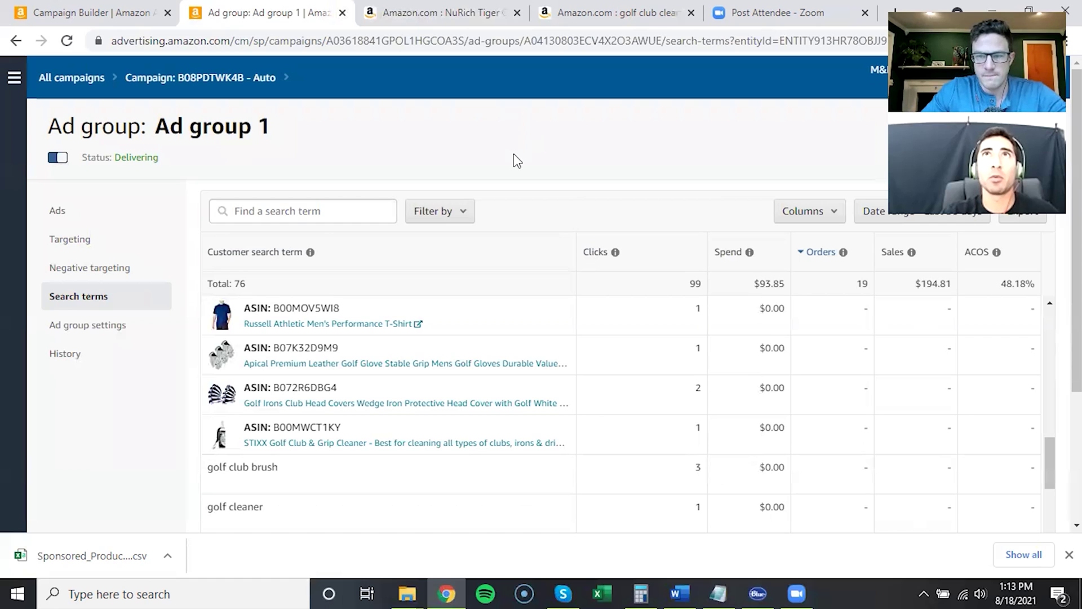
pyautogui.click(226, 76)
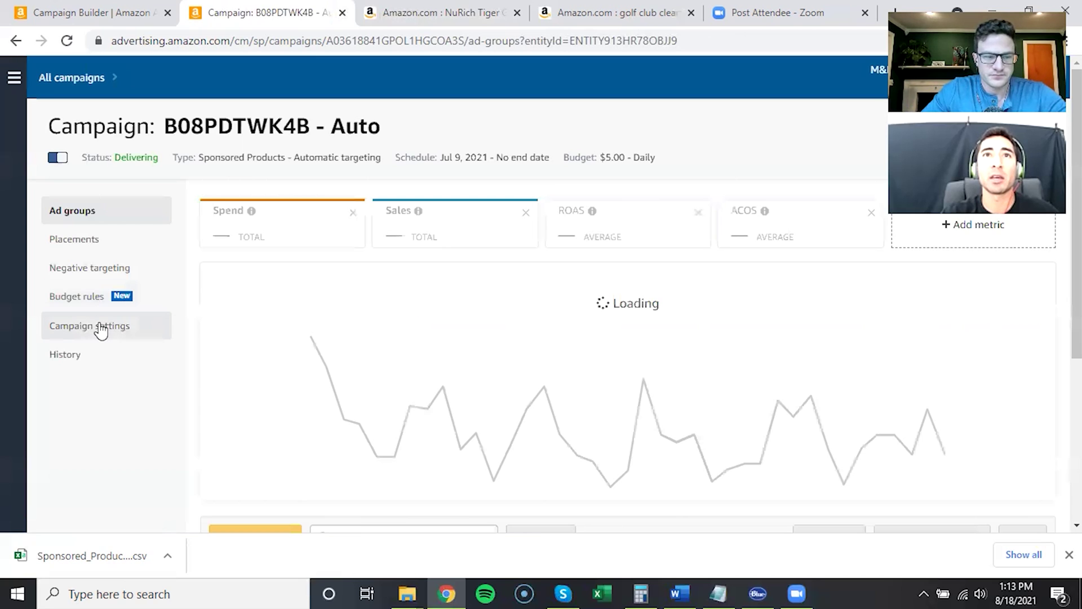
# Raise the B08PDTWK4B - Auto campaign's daily budget from 5.00 to 10 and save it
pyautogui.click(99, 327)
pyautogui.scroll(-2, 624, 343)
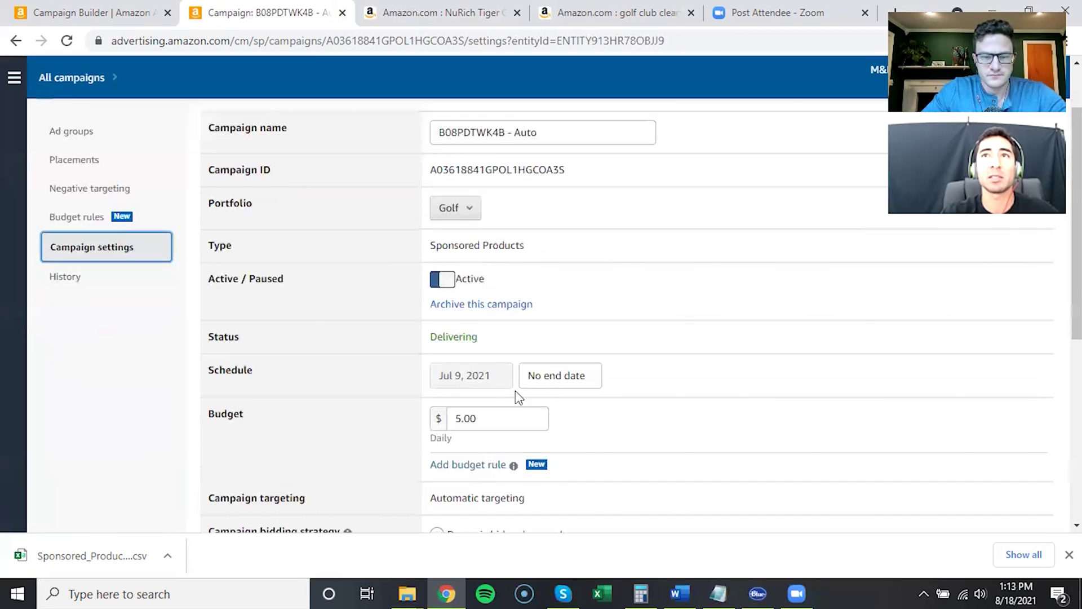
pyautogui.click(492, 418)
pyautogui.write('10')
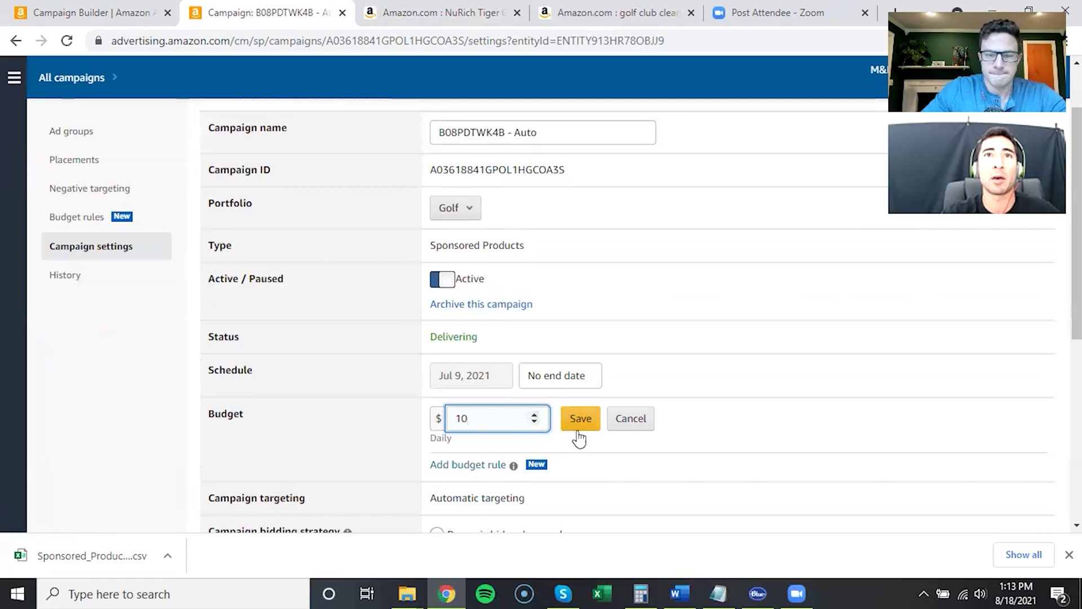
pyautogui.click(590, 428)
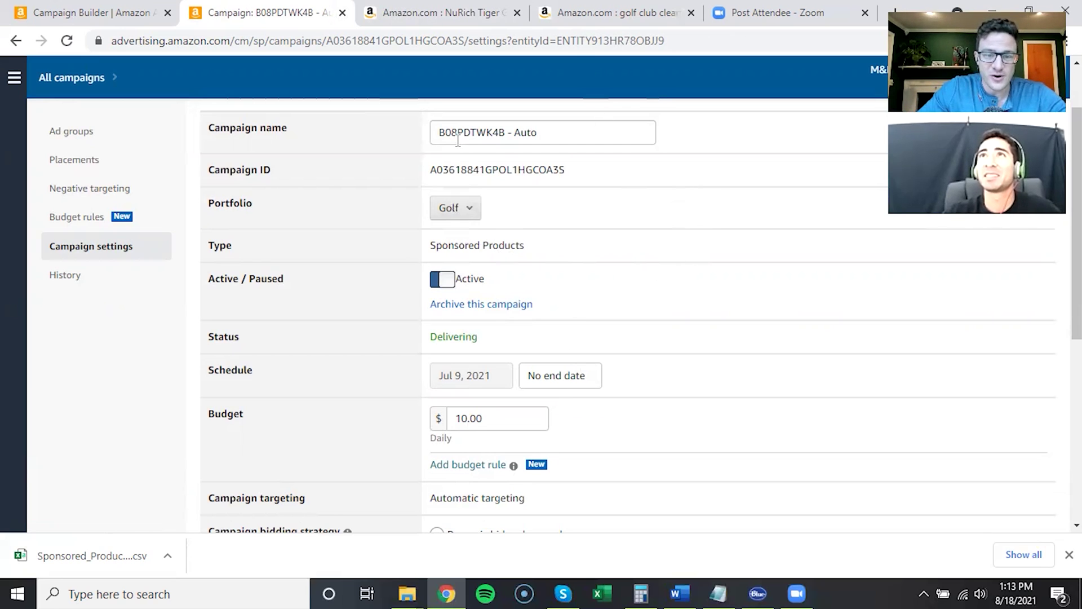
pyautogui.moveTo(442, 135); pyautogui.dragTo(540, 134)
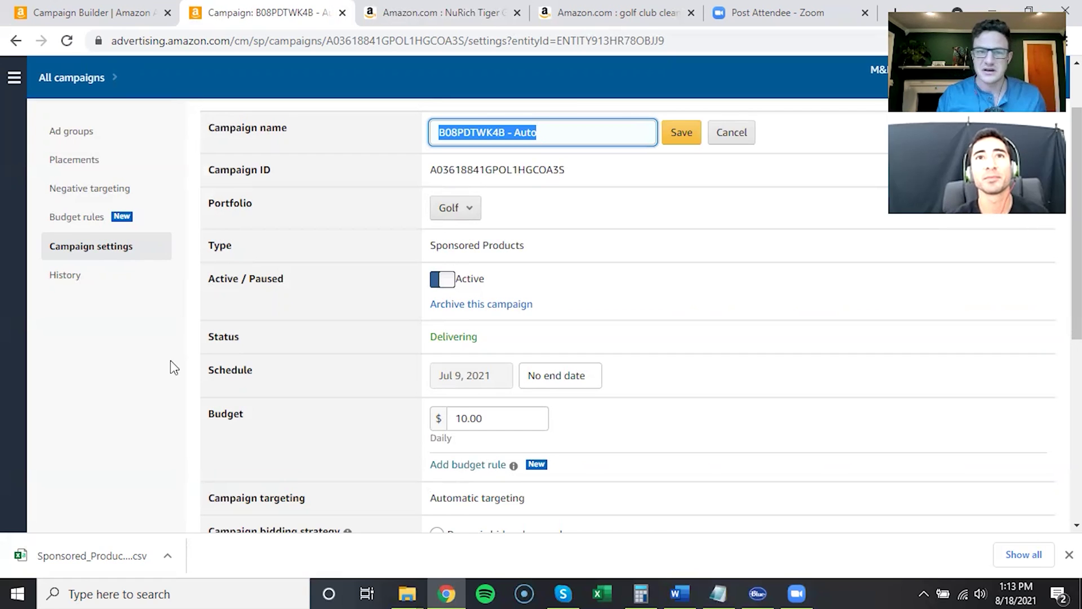
# Return to the NuRich Tiger listing and highlight the 'Golf Club' words in its title
pyautogui.click(477, 16)
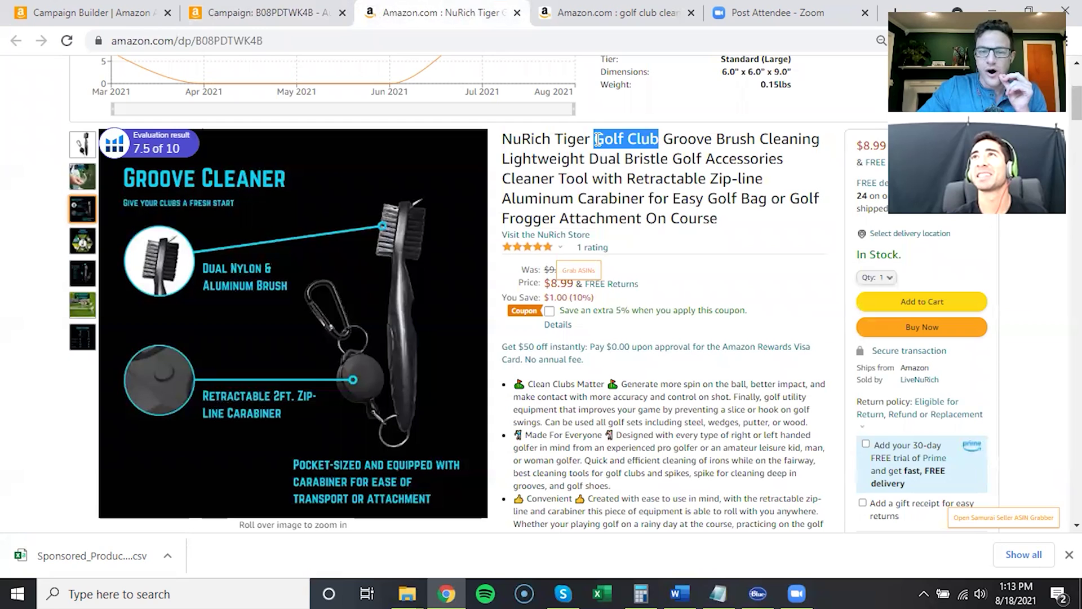
pyautogui.click(672, 149)
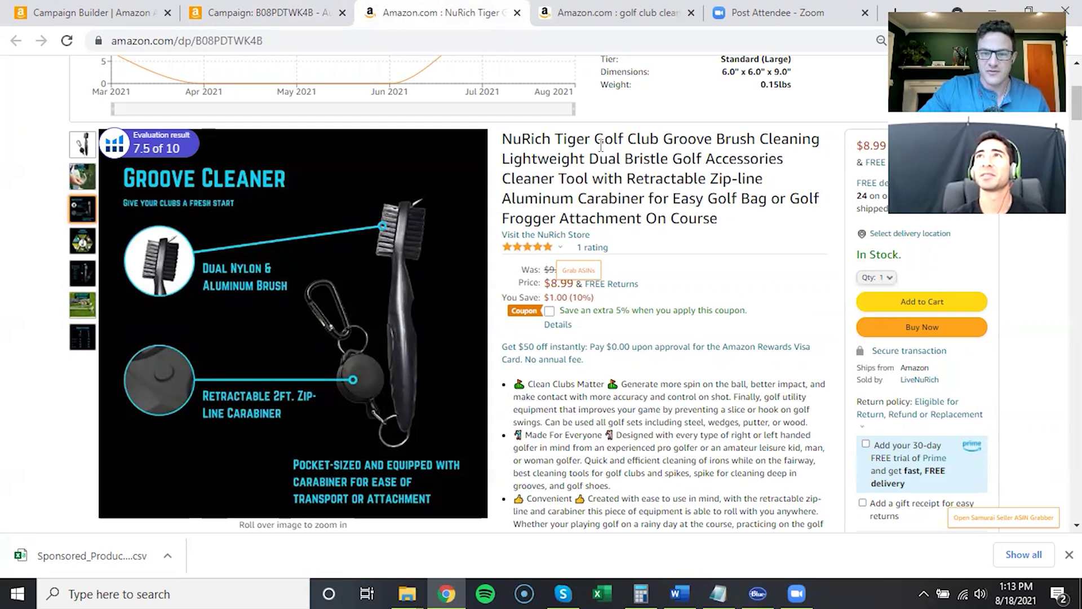
pyautogui.moveTo(594, 144); pyautogui.dragTo(635, 145)
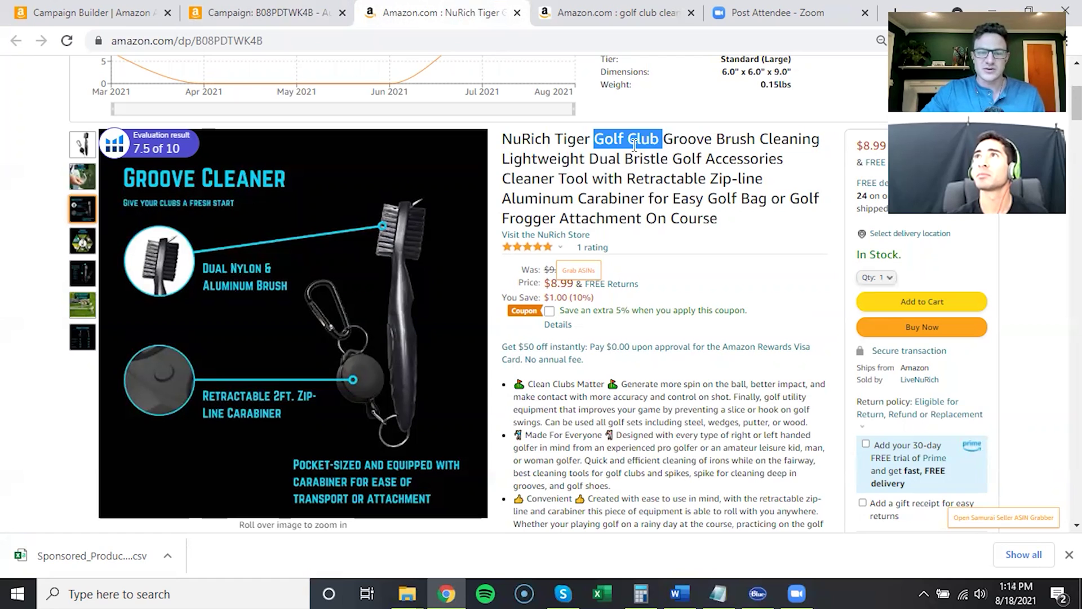